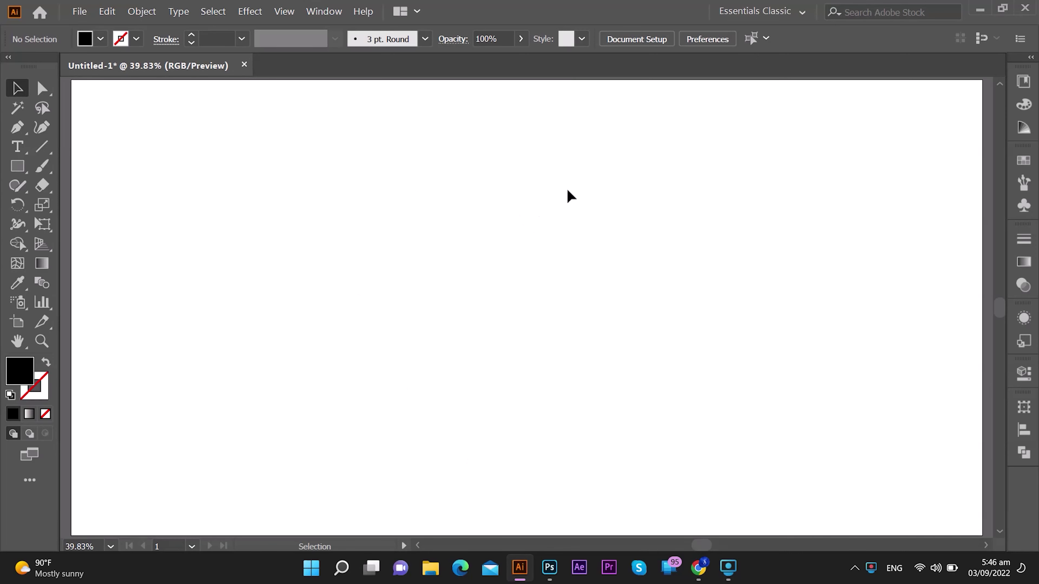
- Type a letter D, enlarge it and centre it on the artboard
{"action": "left_click", "coordinate": [23, 151]}
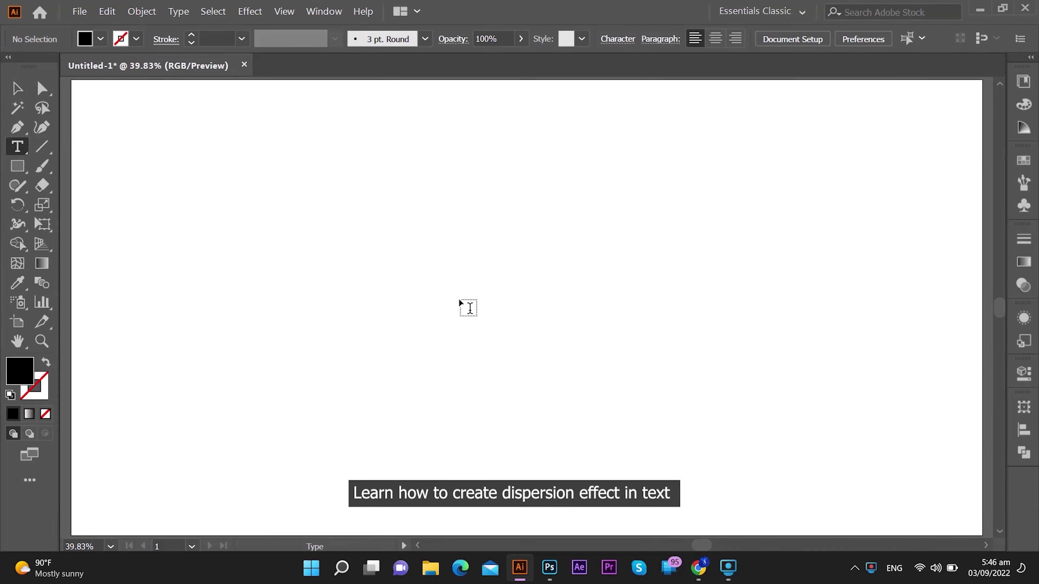
{"action": "left_click", "coordinate": [457, 289]}
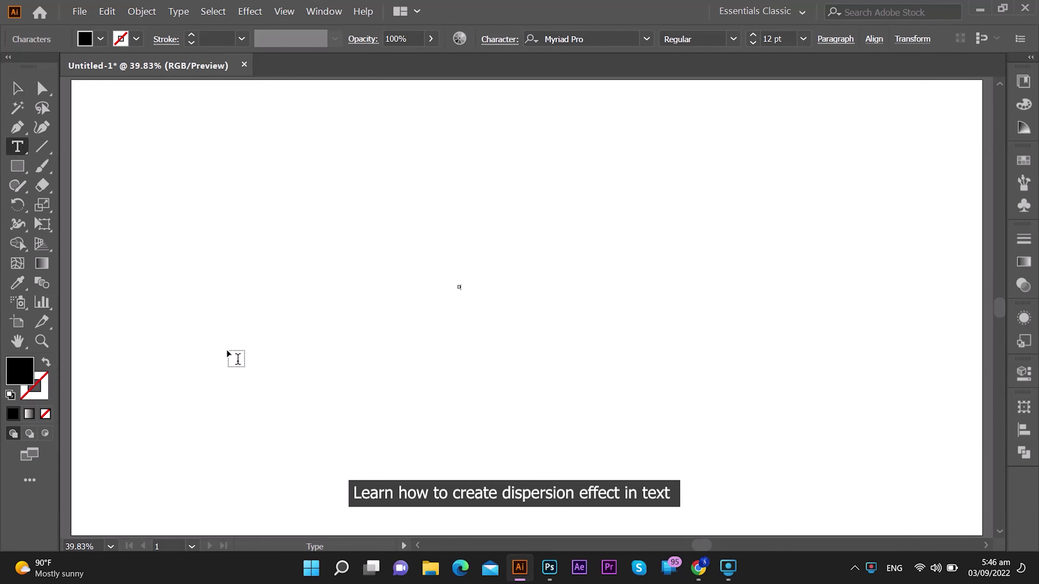
{"action": "left_click", "coordinate": [17, 88]}
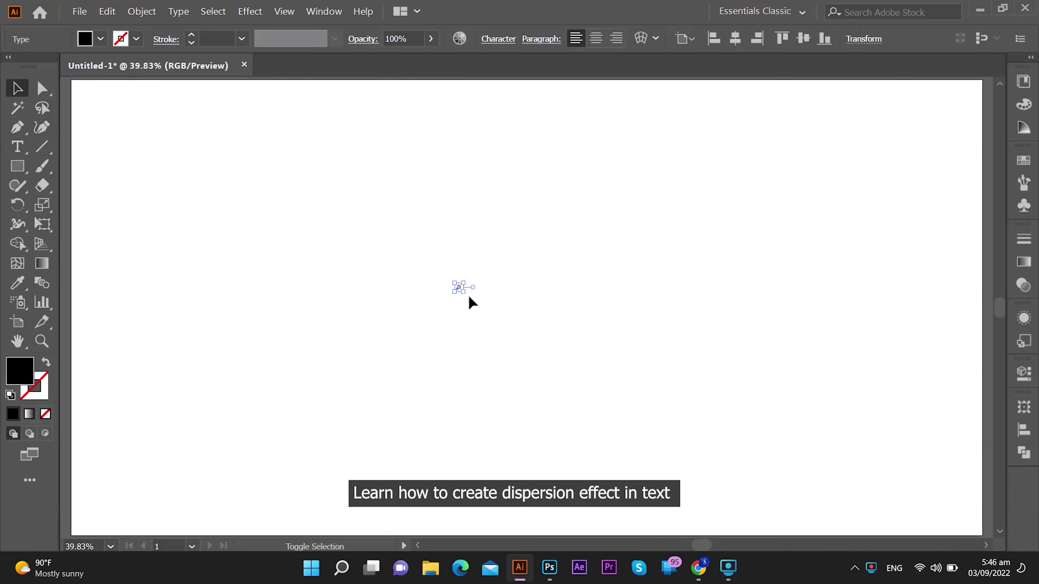
{"action": "mouse_move", "coordinate": [464, 293]}
{"action": "left_mouse_down"}
{"action": "mouse_move", "coordinate": [740, 431]}
{"action": "mouse_move", "coordinate": [867, 473]}
{"action": "left_mouse_up"}
{"action": "left_click", "coordinate": [735, 38]}
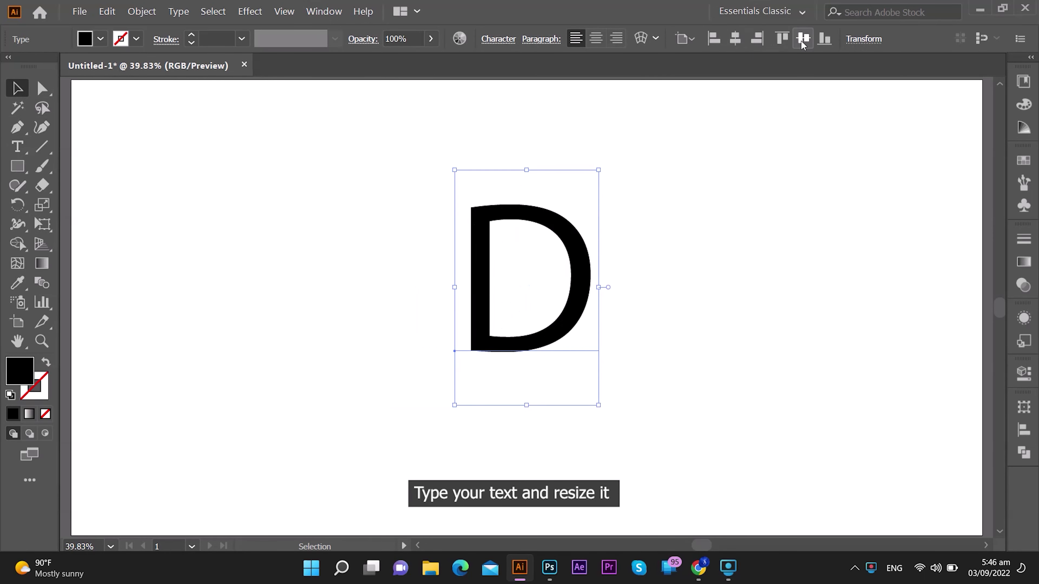
{"action": "left_click", "coordinate": [802, 41]}
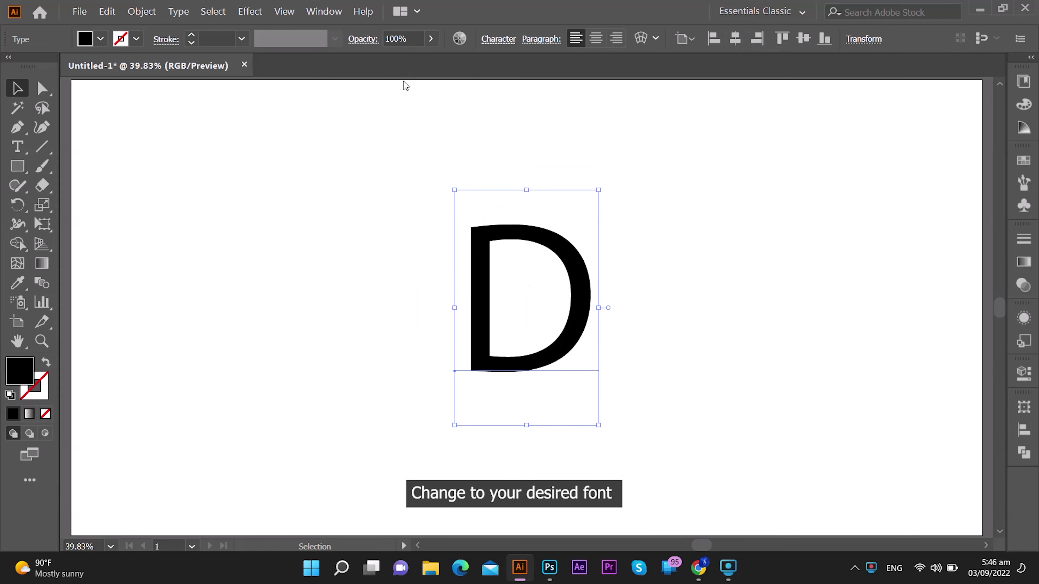
- Set the D's font to Montserrat Bold, enlarge it further and re-centre it horizontally
{"action": "key", "text": "ctrl+t"}
{"action": "type", "text": "MONT"}
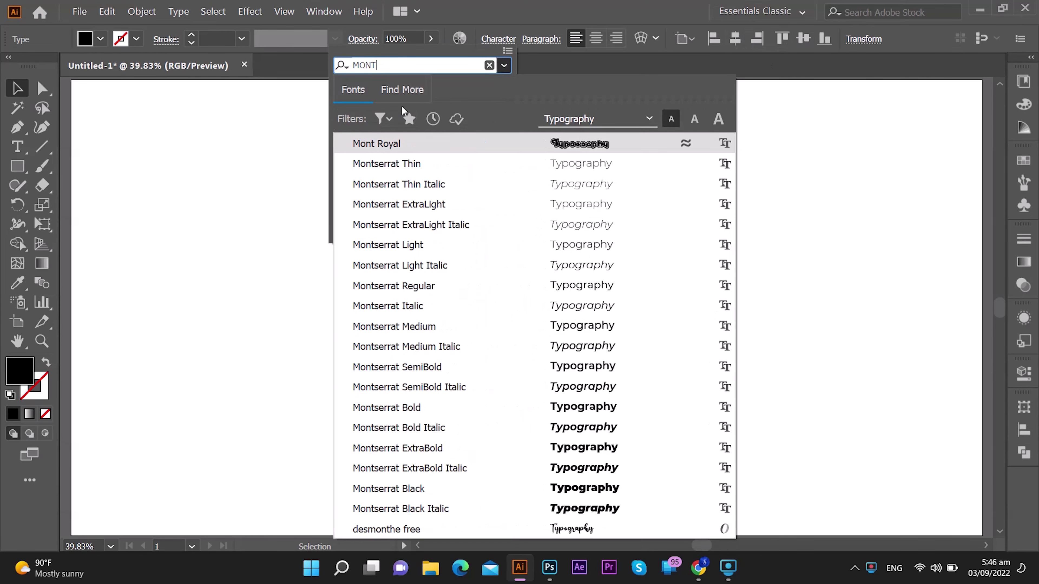
{"action": "left_click", "coordinate": [411, 407]}
{"action": "left_click", "coordinate": [722, 357]}
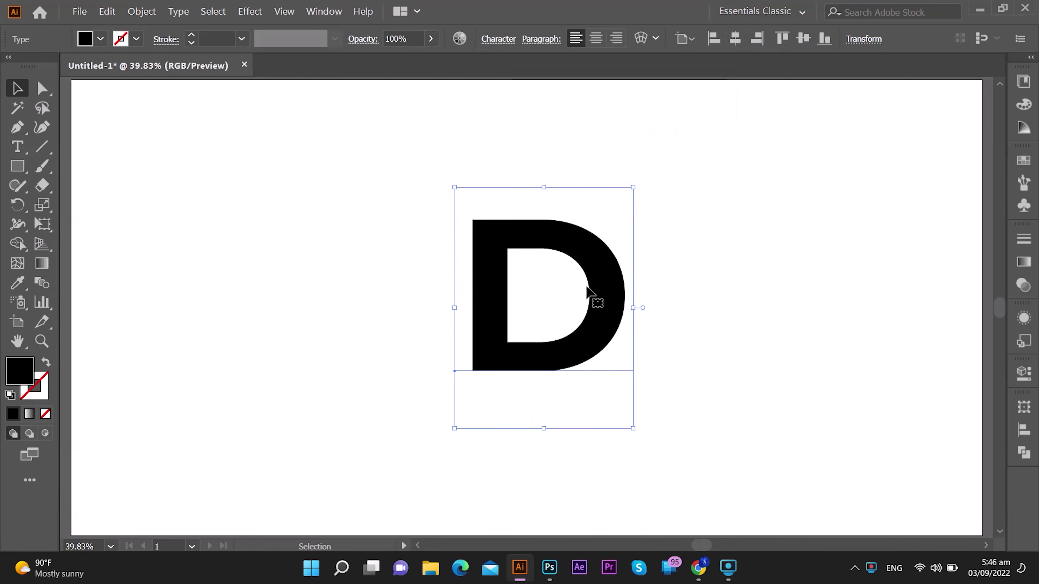
{"action": "left_click_drag", "start_coordinate": [633, 428], "coordinate": [695, 464]}
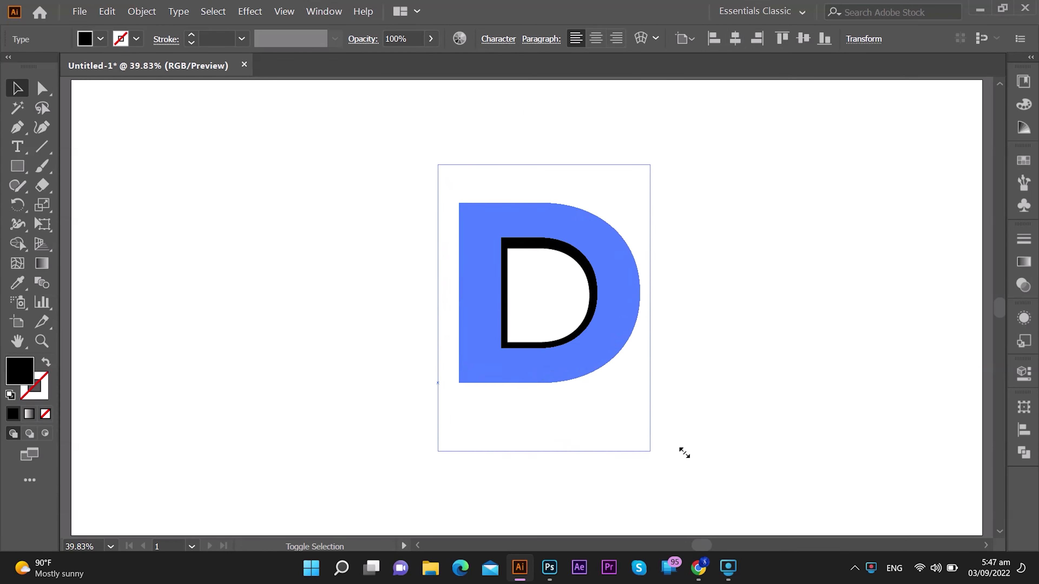
{"action": "left_click", "coordinate": [735, 38]}
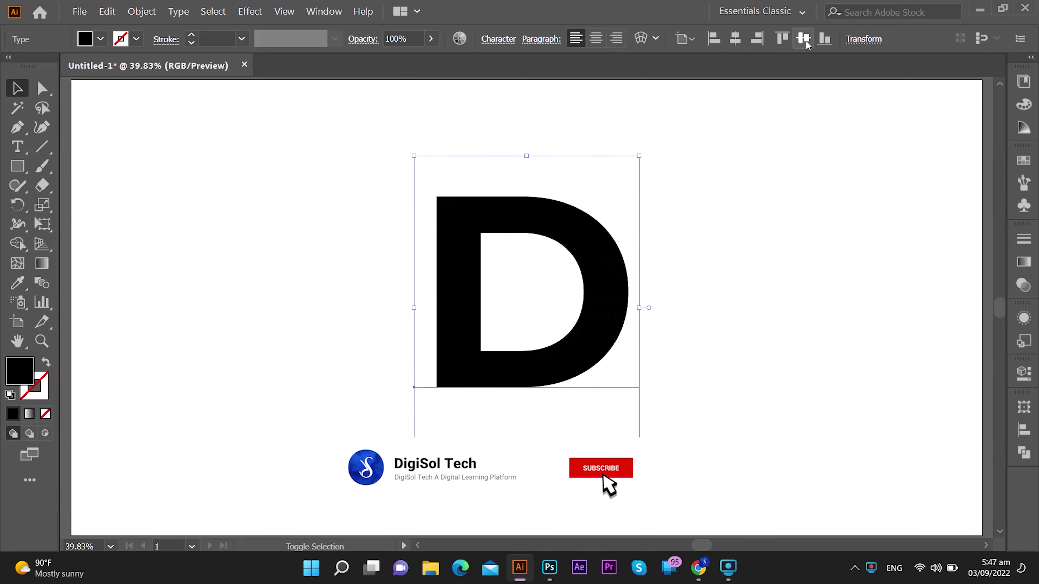
- Convert the D to outlines via Create Outlines, then undo back to live text
{"action": "right_click", "coordinate": [466, 278]}
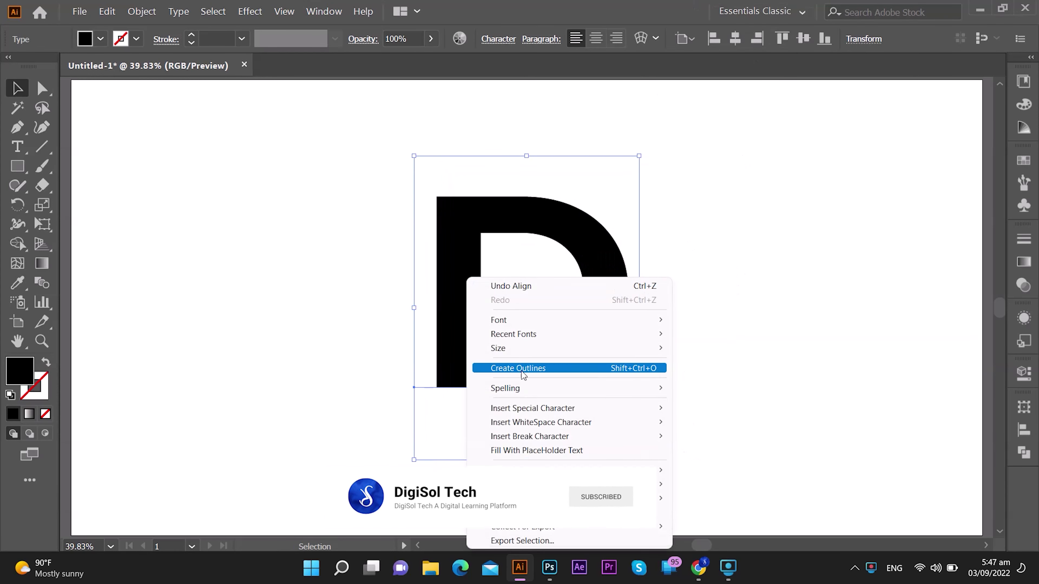
{"action": "left_click", "coordinate": [511, 369]}
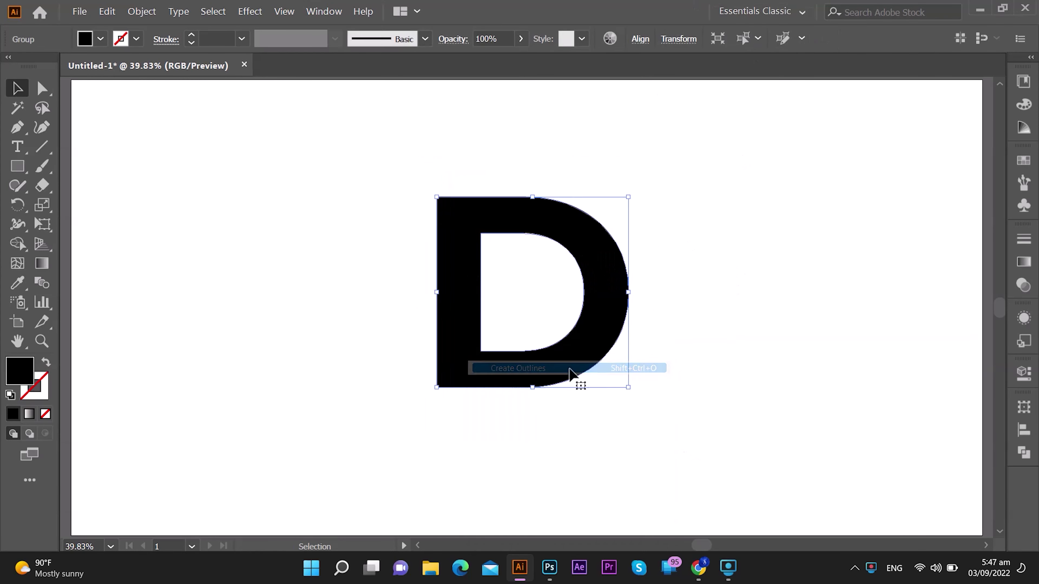
{"action": "left_click", "coordinate": [44, 90]}
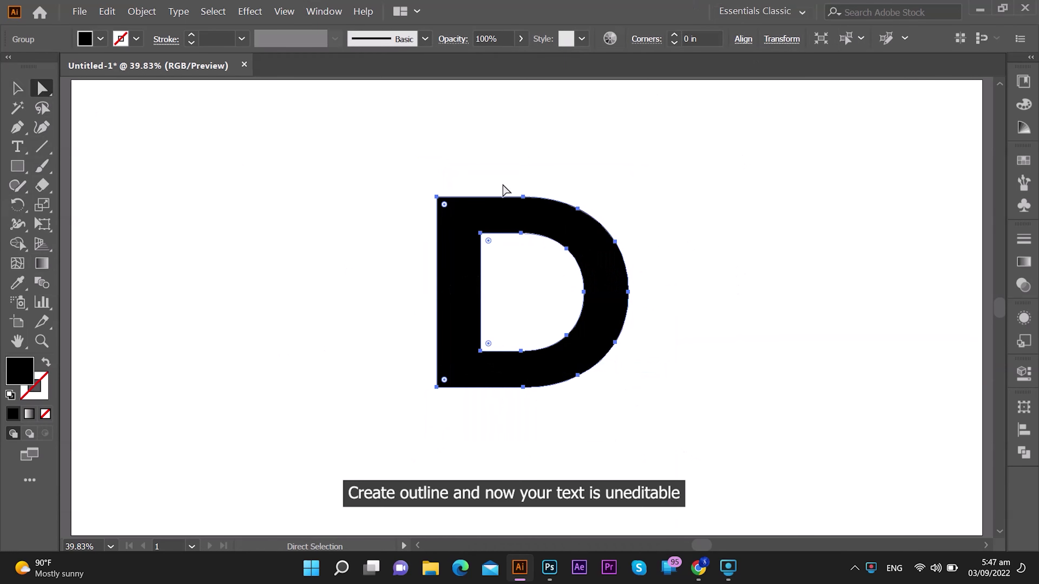
{"action": "left_click", "coordinate": [19, 87]}
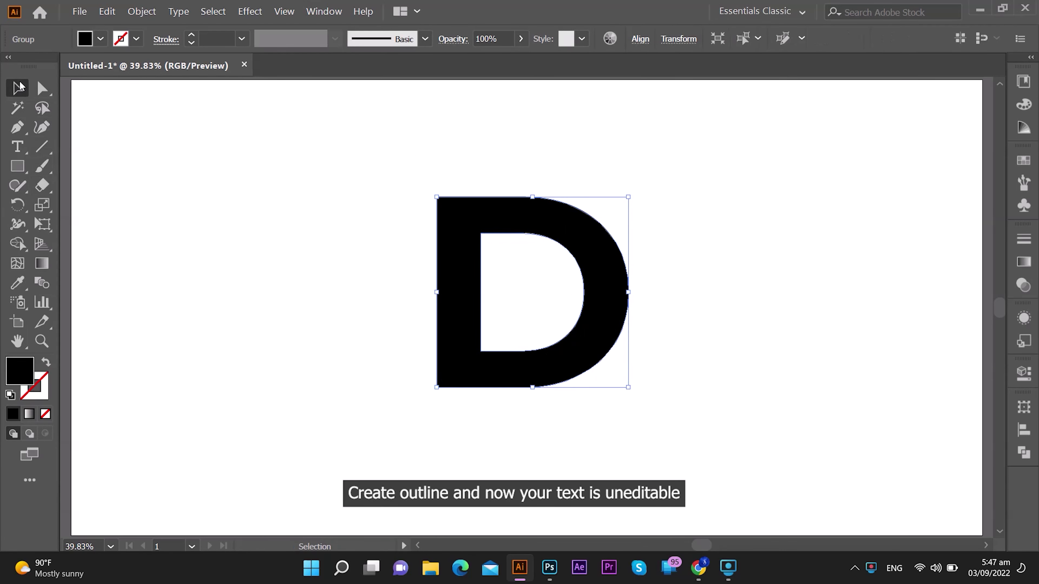
{"action": "key", "text": "ctrl+z"}
{"action": "key", "text": "ctrl+z"}
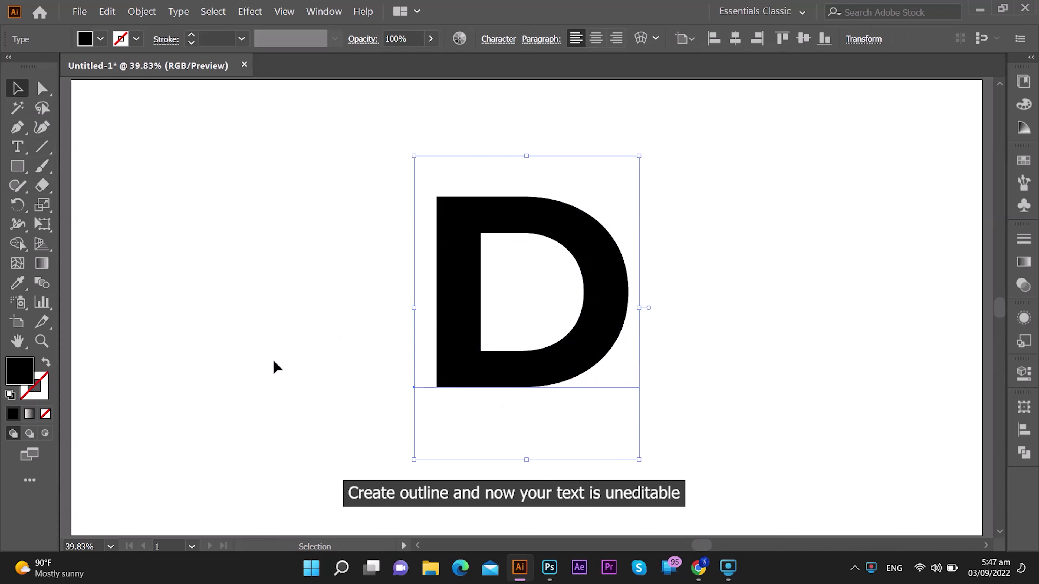
- Expand the D text into an outlined shape with Object > Expand
{"action": "left_click", "coordinate": [142, 11]}
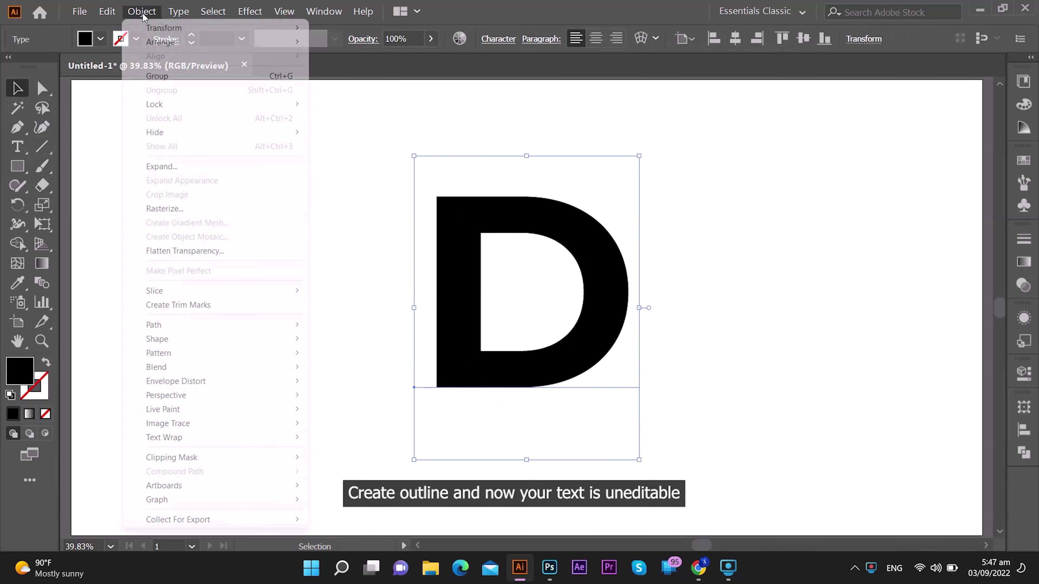
{"action": "left_click", "coordinate": [165, 167]}
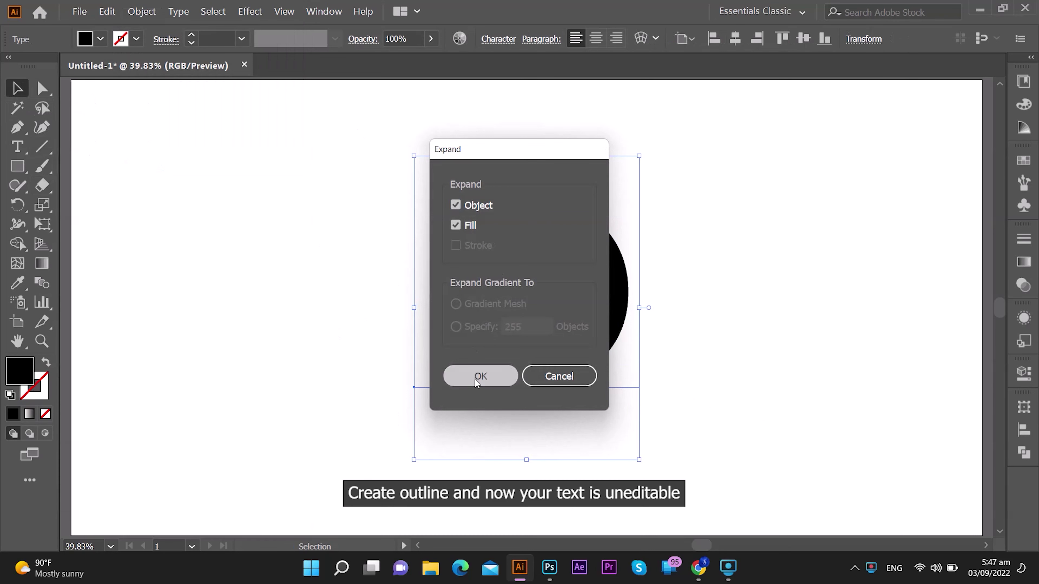
{"action": "left_click", "coordinate": [478, 380]}
{"action": "left_click", "coordinate": [43, 88]}
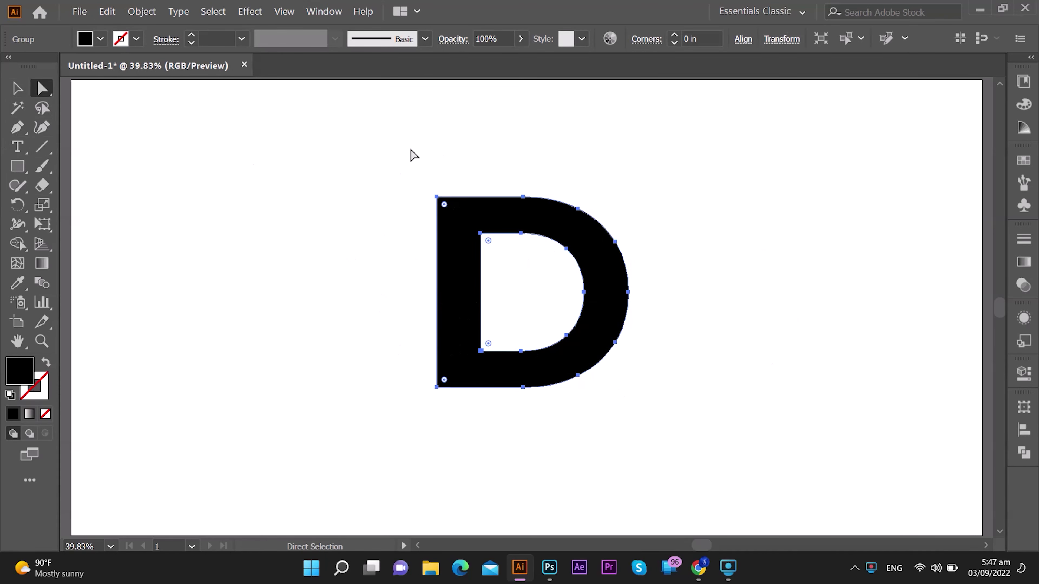
- Drag the D's left-edge anchors far left and recentre the widened shape on the artboard
{"action": "left_click_drag", "start_coordinate": [415, 163], "coordinate": [463, 470]}
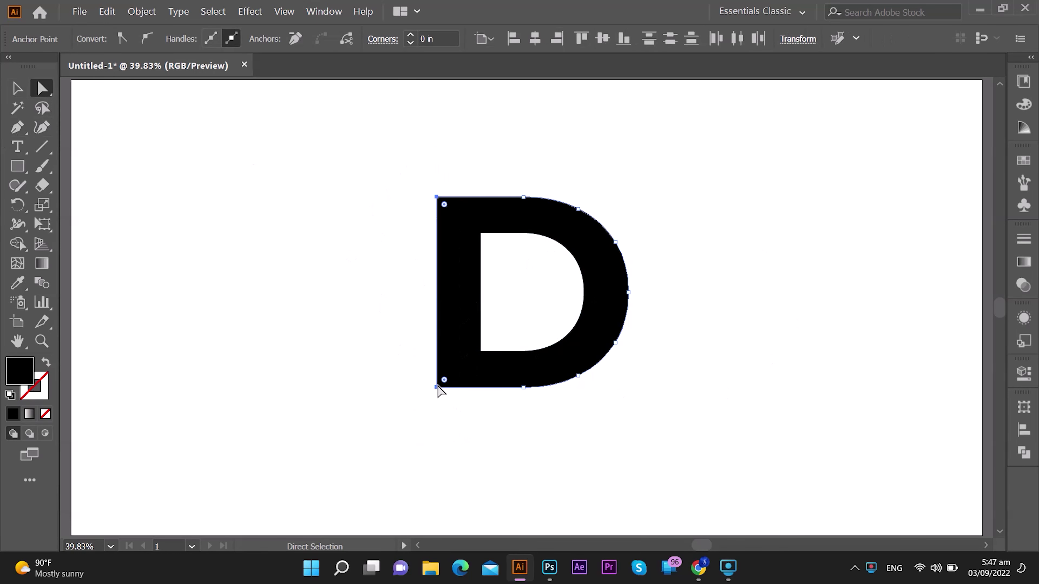
{"action": "left_click_drag", "start_coordinate": [439, 388], "coordinate": [310, 387]}
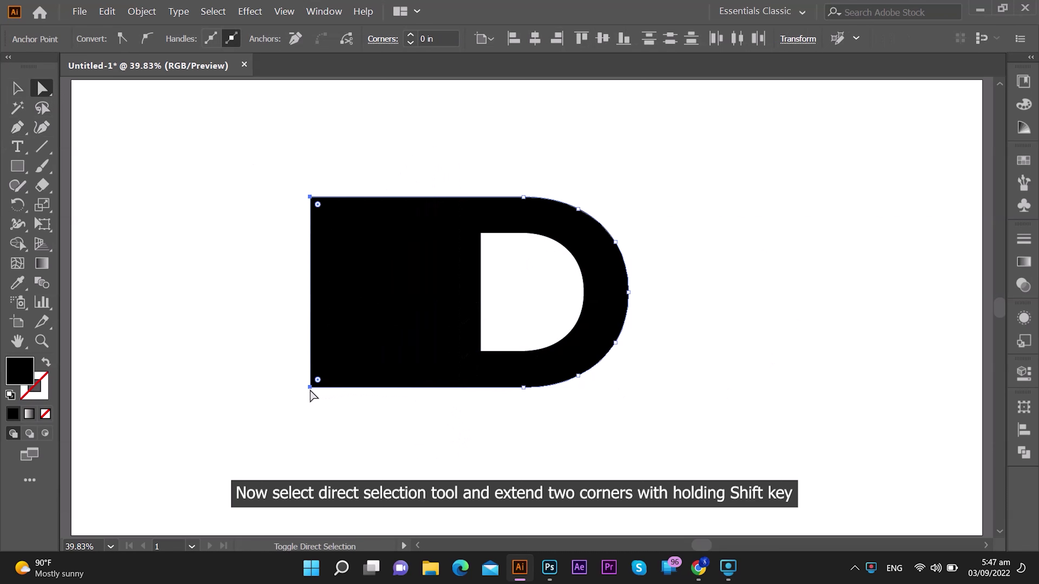
{"action": "left_click", "coordinate": [16, 88]}
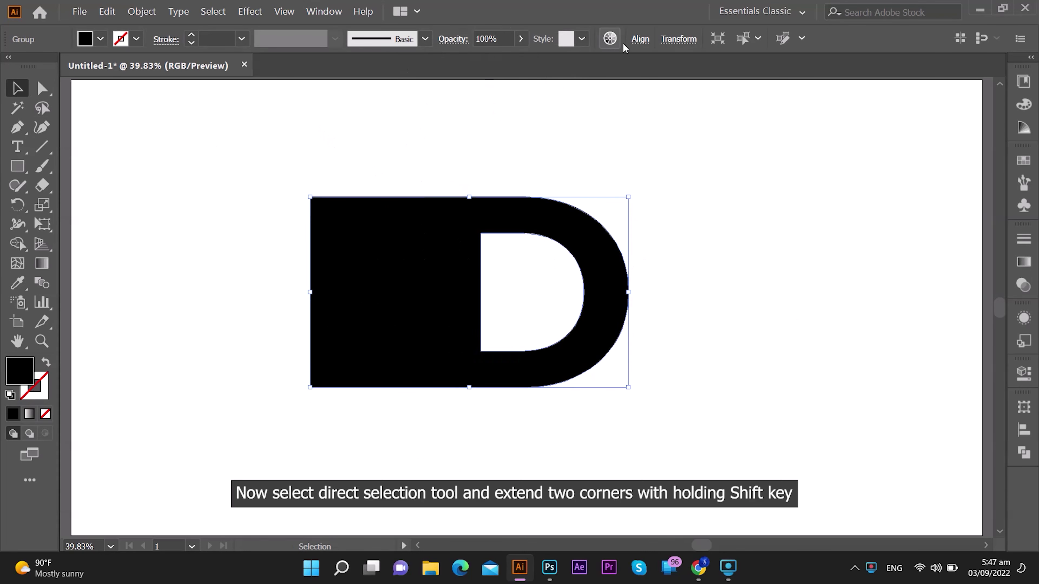
{"action": "left_click", "coordinate": [639, 39]}
{"action": "left_click", "coordinate": [507, 84]}
{"action": "left_click", "coordinate": [602, 85]}
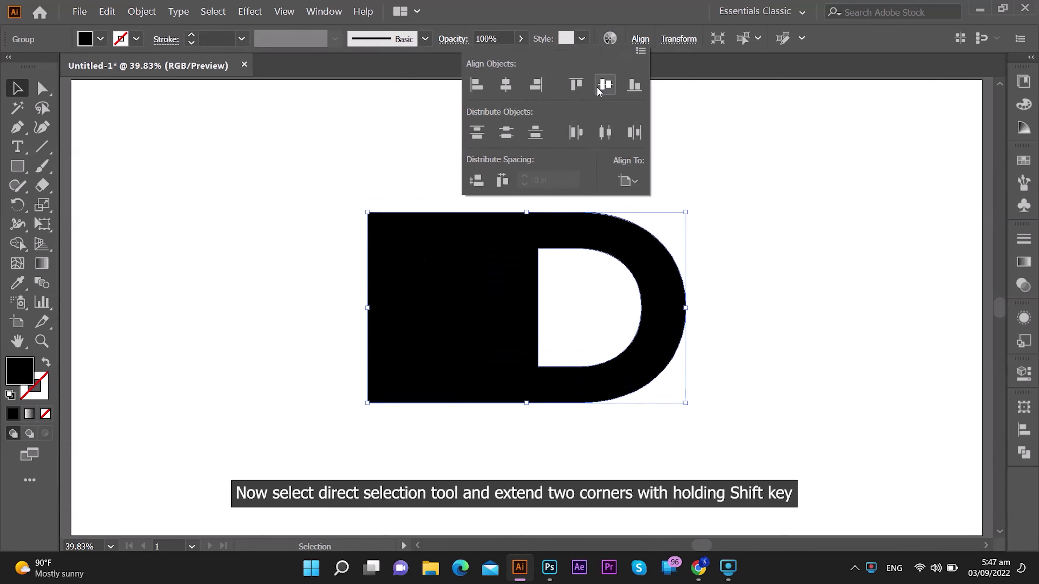
{"action": "left_click", "coordinate": [20, 165]}
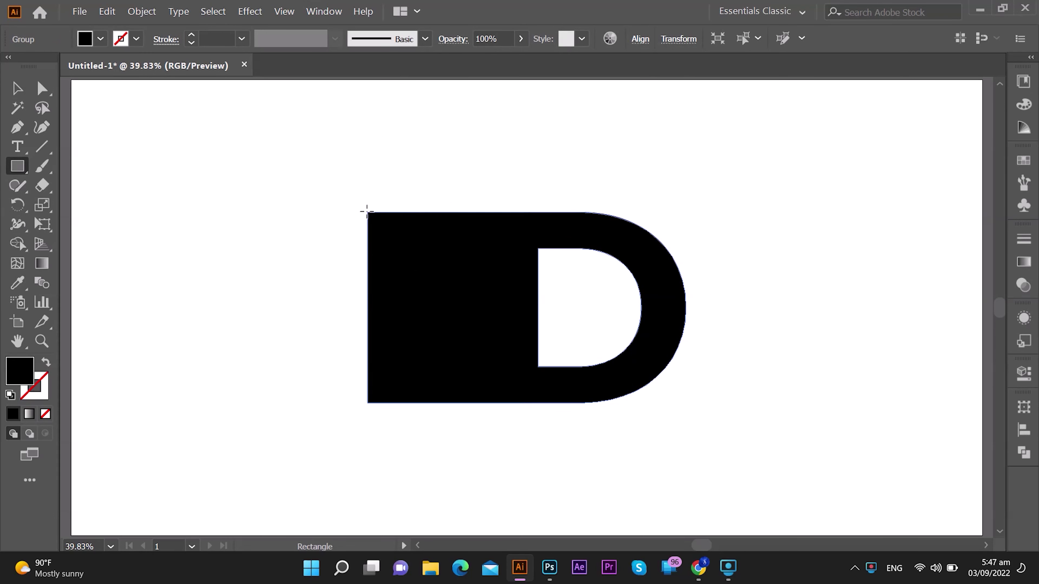
- Draw a rectangle matching the bounds of the entire widened D
{"action": "left_click_drag", "start_coordinate": [368, 212], "coordinate": [687, 404]}
{"action": "left_click", "coordinate": [17, 88]}
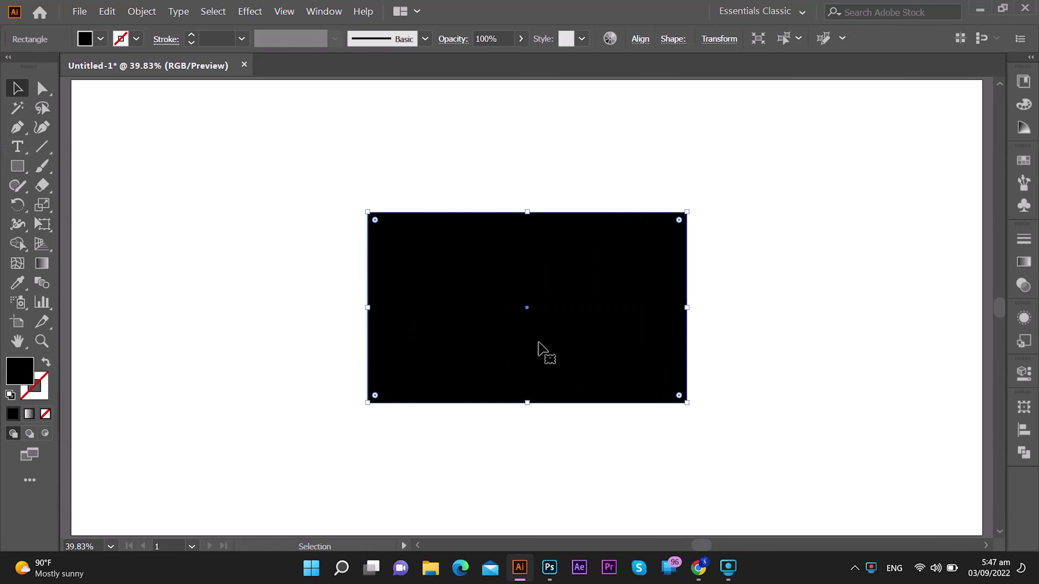
{"action": "left_click", "coordinate": [1022, 262]}
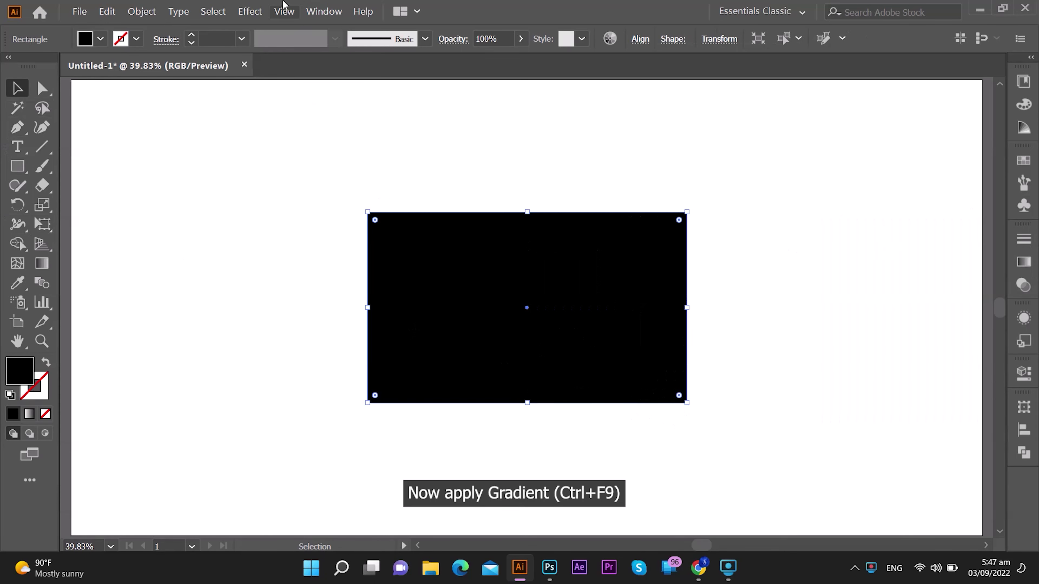
- Fill the rectangle with a white-to-black linear gradient, its midpoint shifted left
{"action": "left_click", "coordinate": [323, 11]}
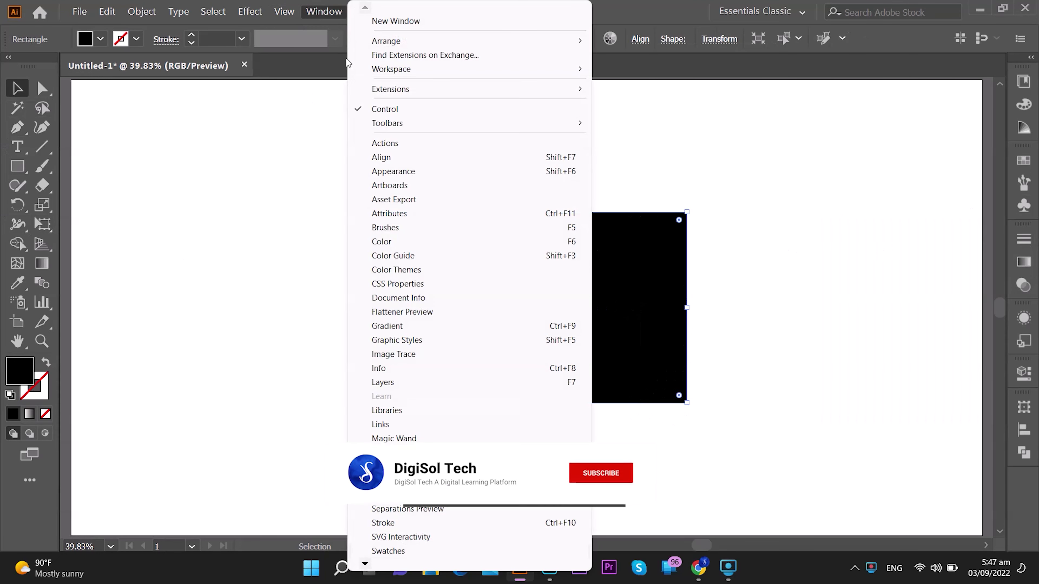
{"action": "left_click", "coordinate": [380, 326]}
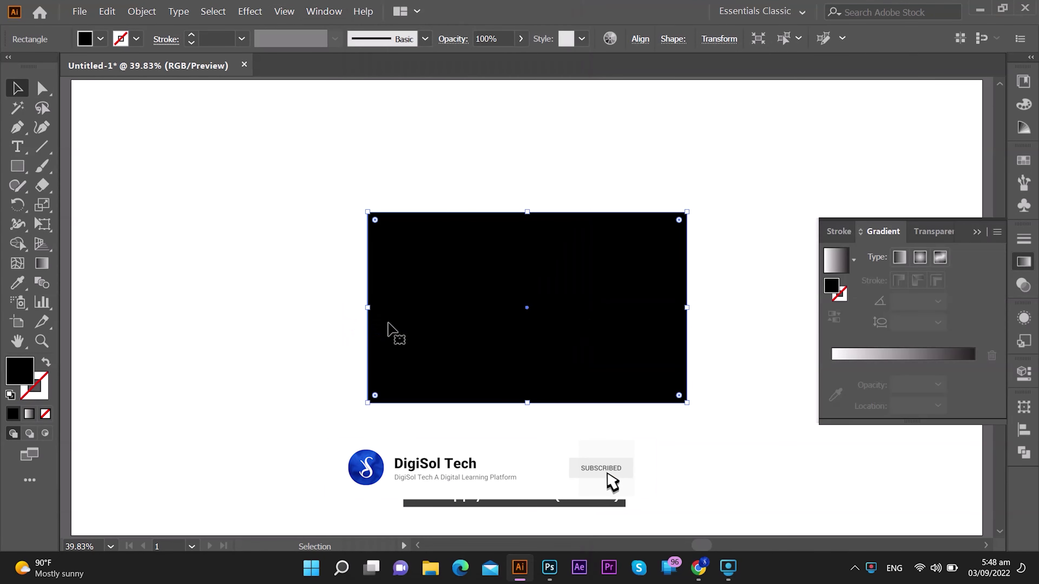
{"action": "left_click", "coordinate": [853, 355]}
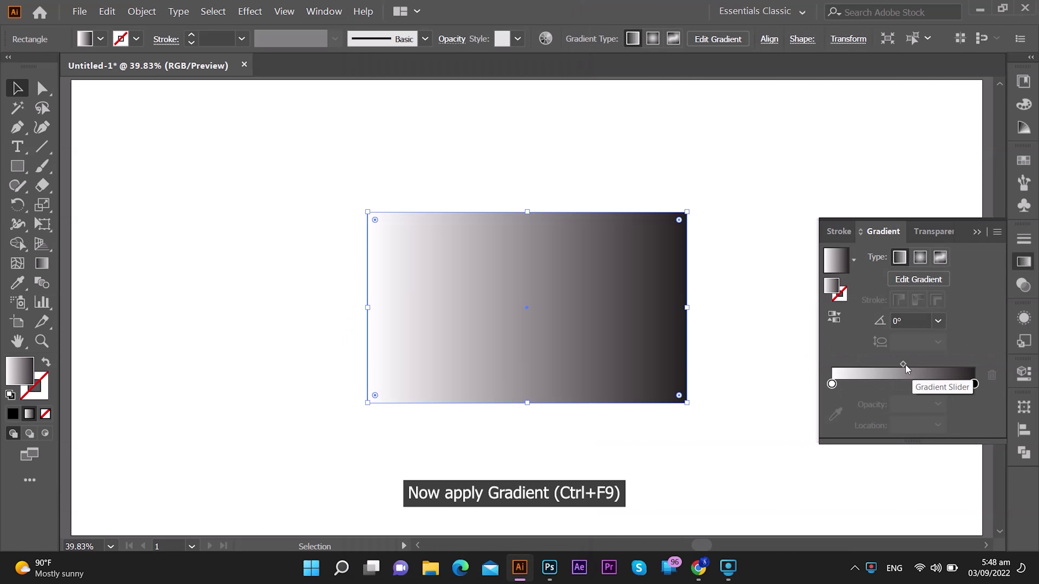
{"action": "left_click_drag", "start_coordinate": [904, 364], "coordinate": [864, 364]}
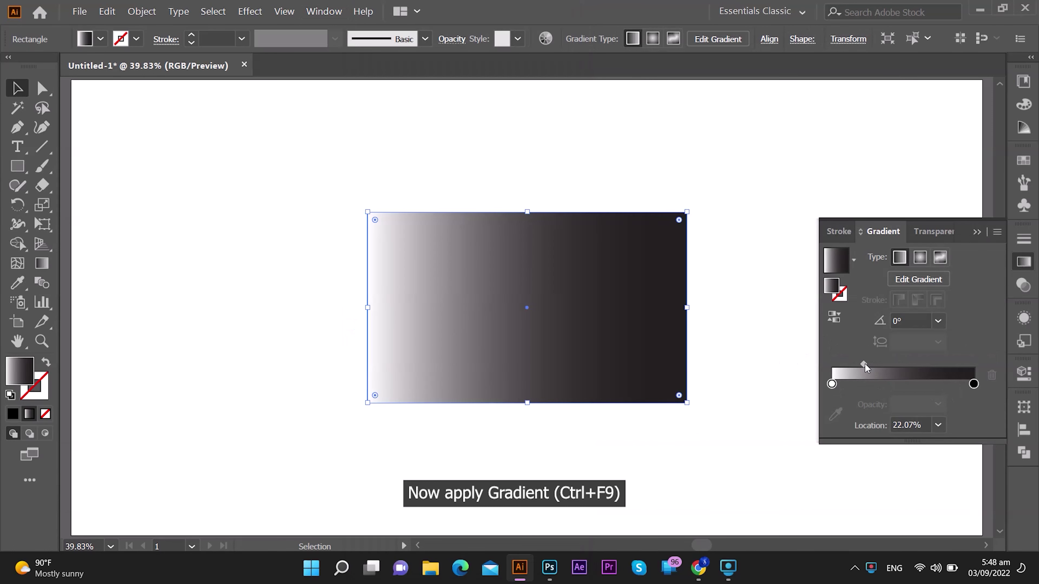
{"action": "left_click", "coordinate": [978, 233]}
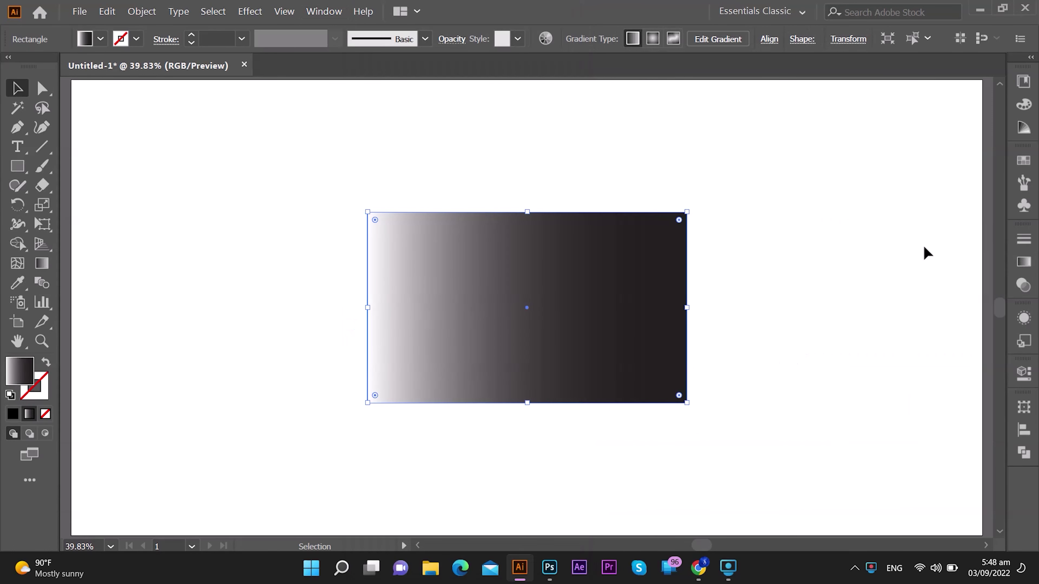
- Open the Pixelate > Mezzotint effect and preview the Medium, Grainy, Coarse Dots and Short Lines types
{"action": "left_click", "coordinate": [249, 11]}
{"action": "mouse_move", "coordinate": [266, 315]}
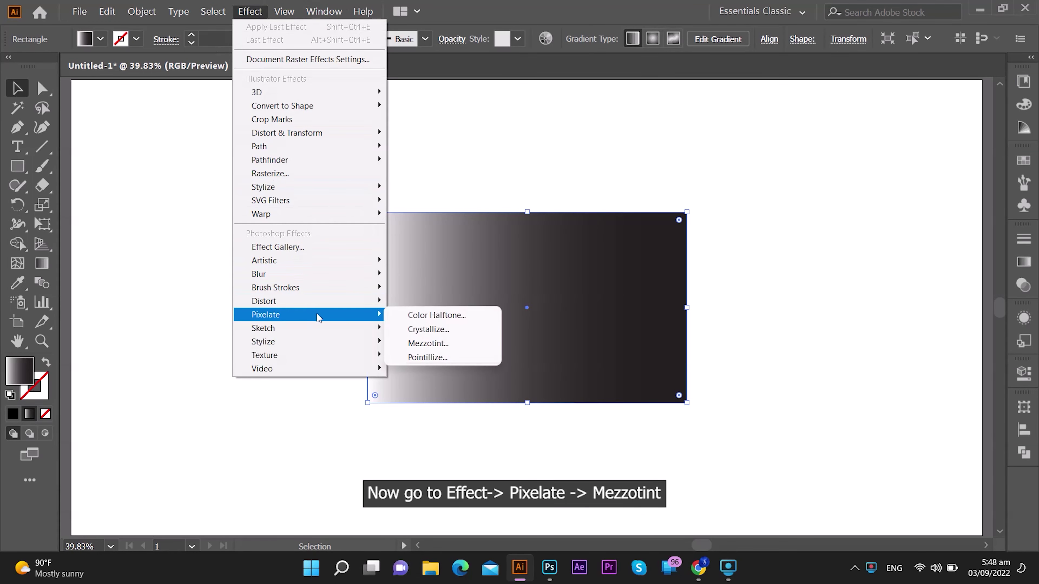
{"action": "left_click", "coordinate": [427, 343]}
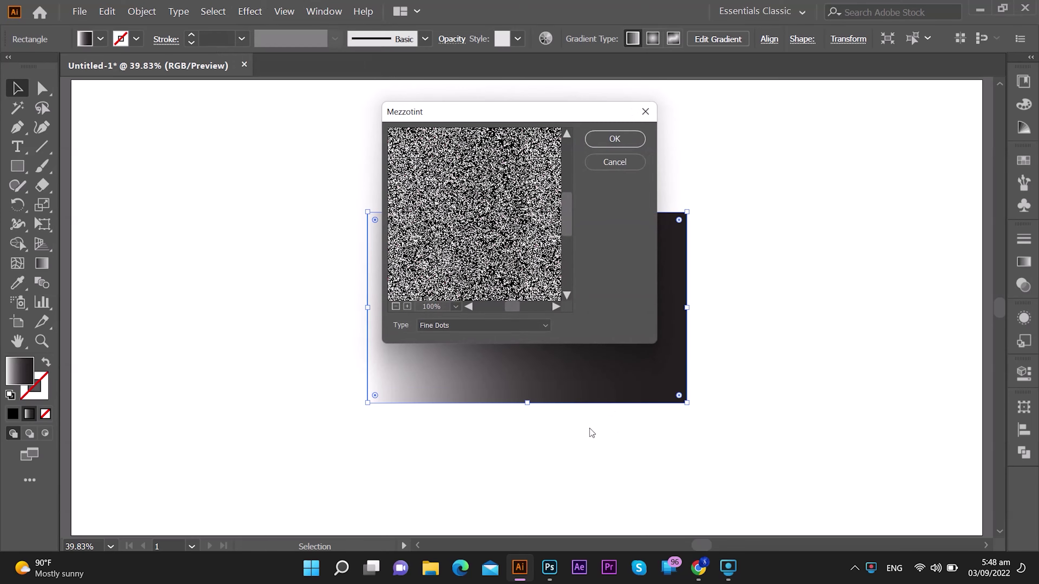
{"action": "left_click", "coordinate": [474, 326]}
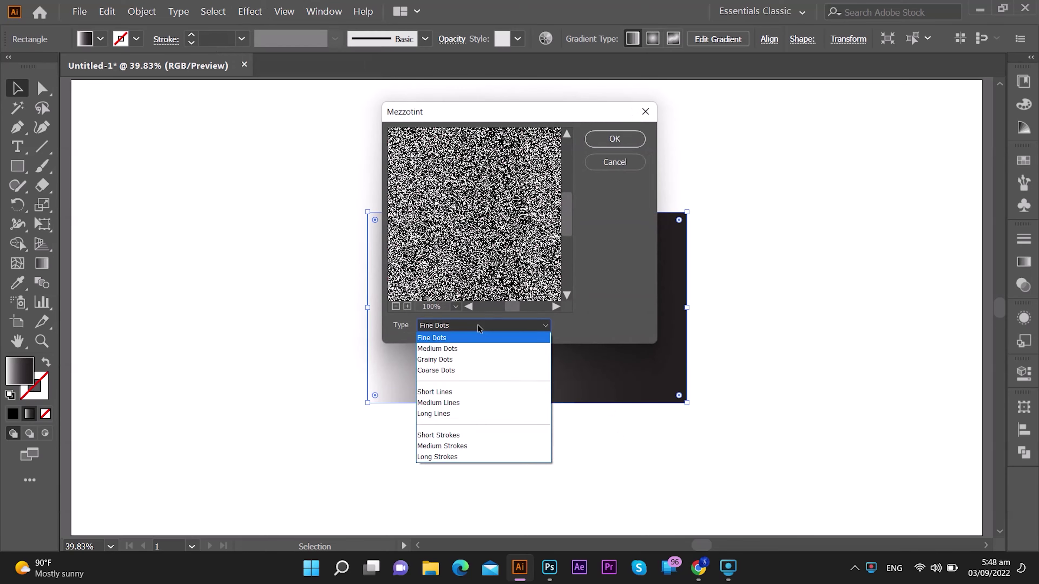
{"action": "left_click", "coordinate": [462, 353]}
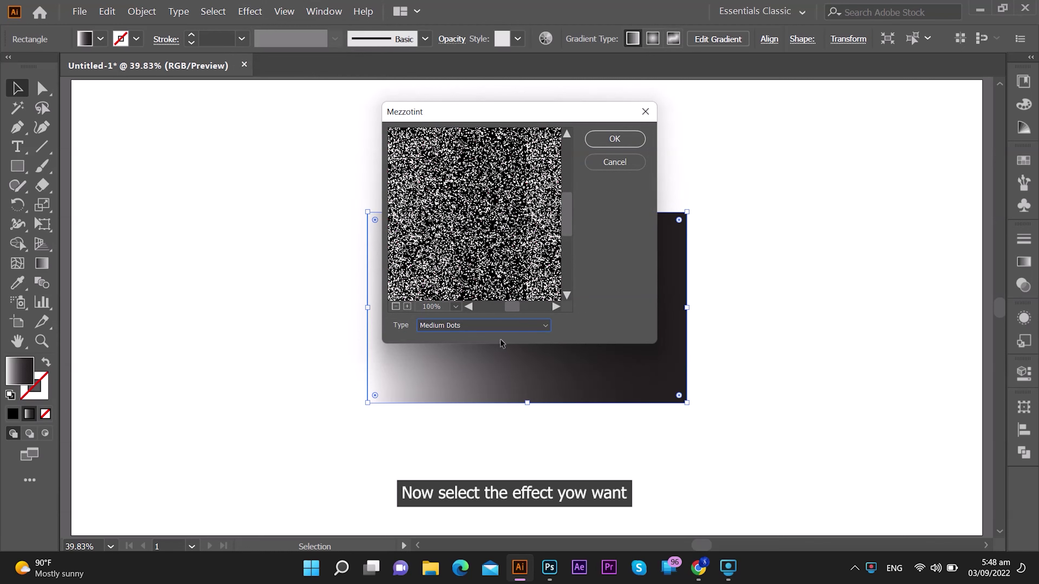
{"action": "left_click", "coordinate": [496, 327]}
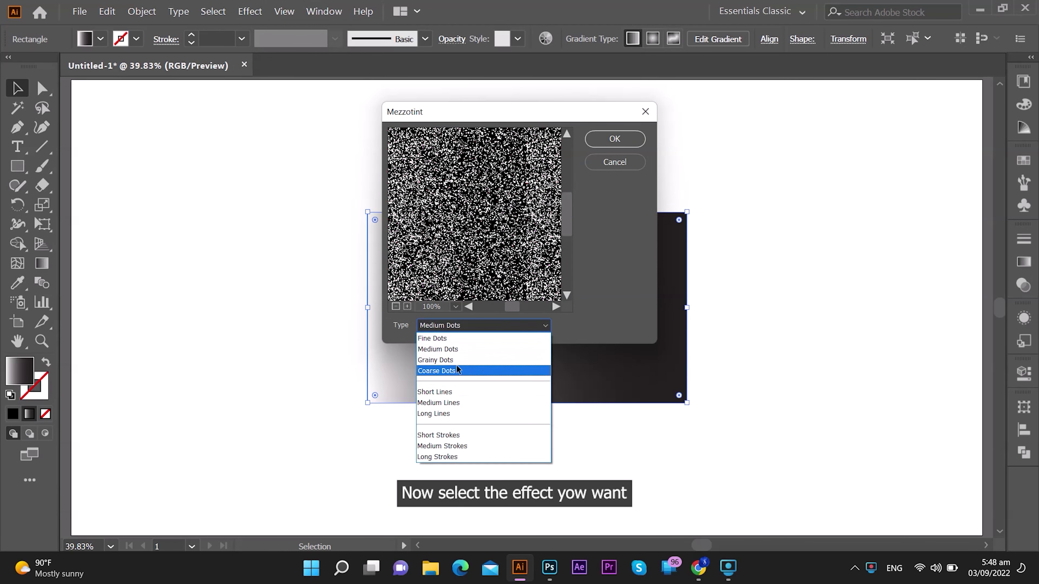
{"action": "left_click", "coordinate": [449, 360]}
{"action": "left_click", "coordinate": [457, 325]}
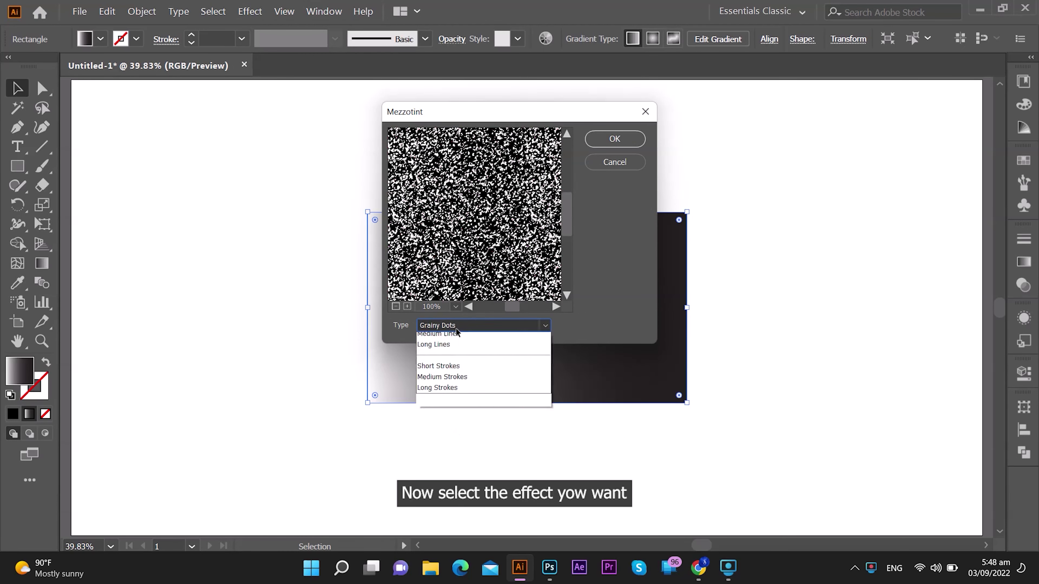
{"action": "left_click", "coordinate": [456, 368]}
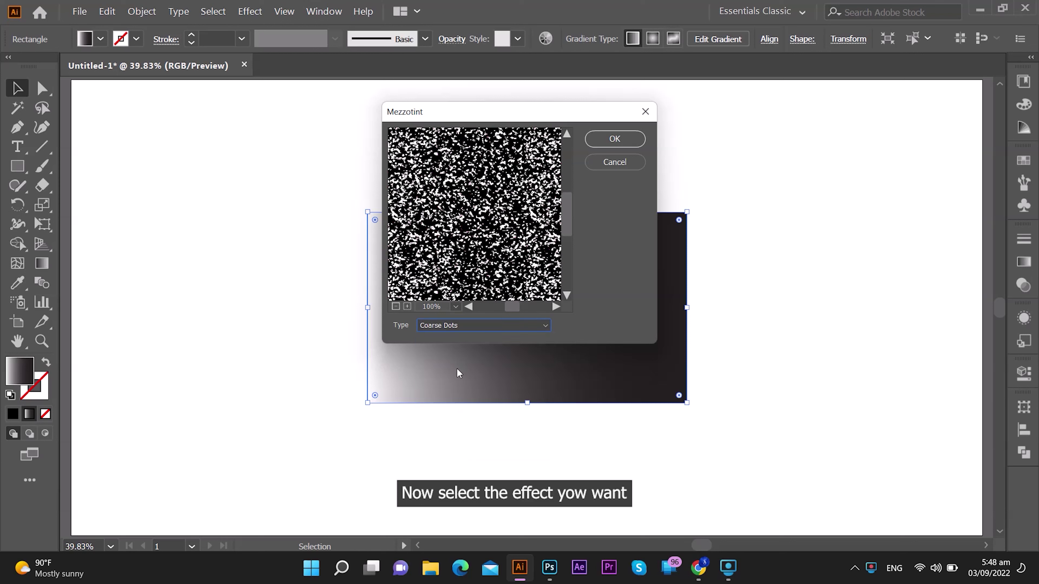
{"action": "left_click", "coordinate": [456, 326]}
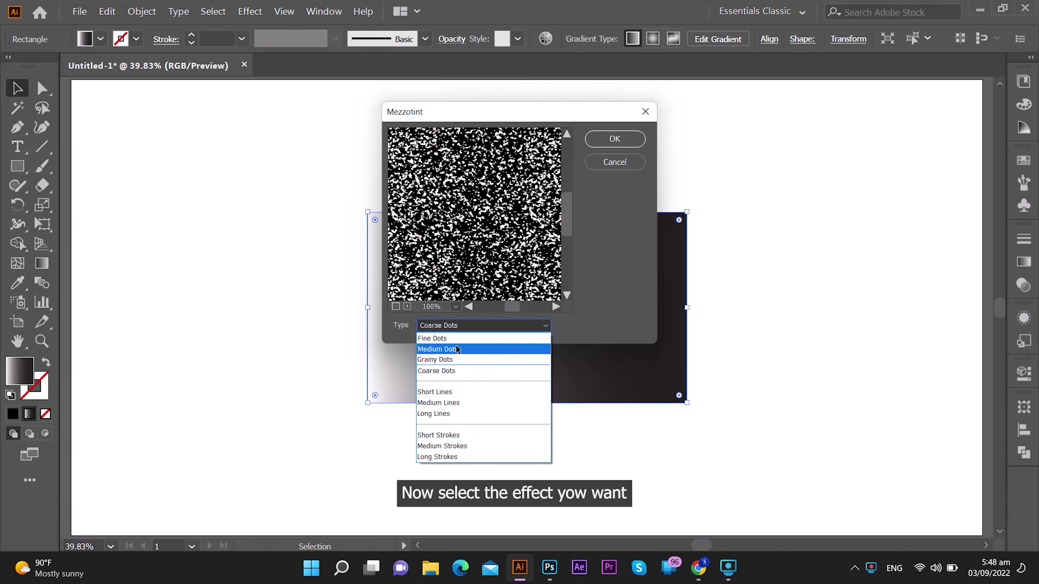
{"action": "left_click", "coordinate": [452, 393]}
- Preview the Medium Lines and stroke mezzotint types, then apply Grainy Dots
{"action": "left_click", "coordinate": [471, 326]}
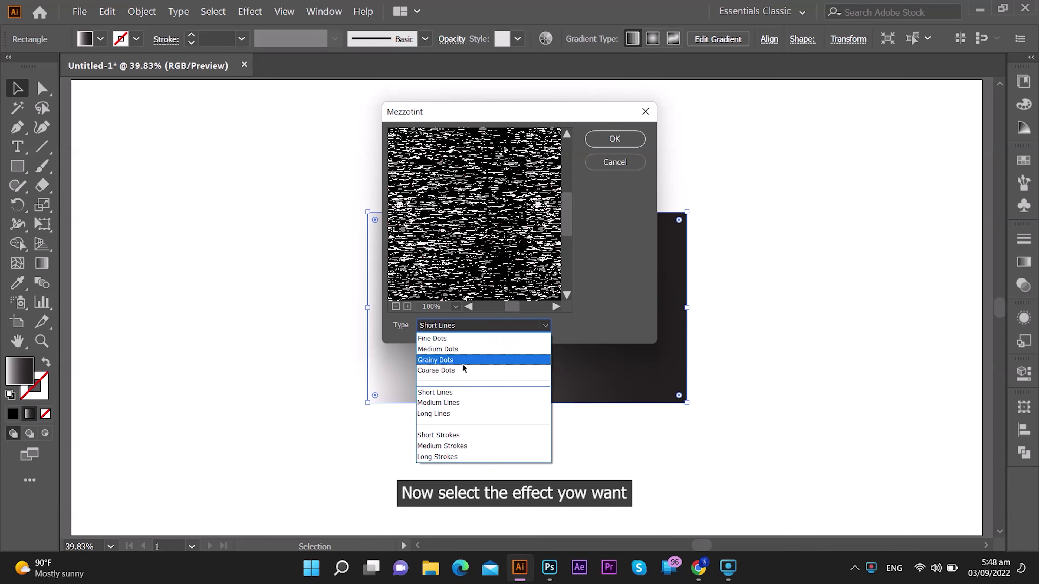
{"action": "left_click", "coordinate": [454, 404]}
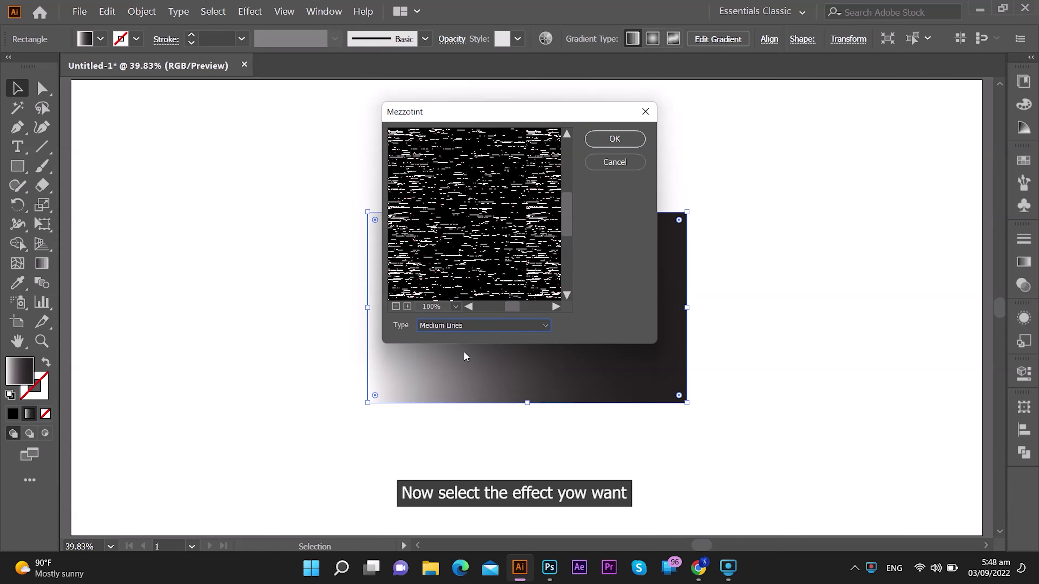
{"action": "left_click", "coordinate": [470, 327]}
{"action": "left_click", "coordinate": [450, 431]}
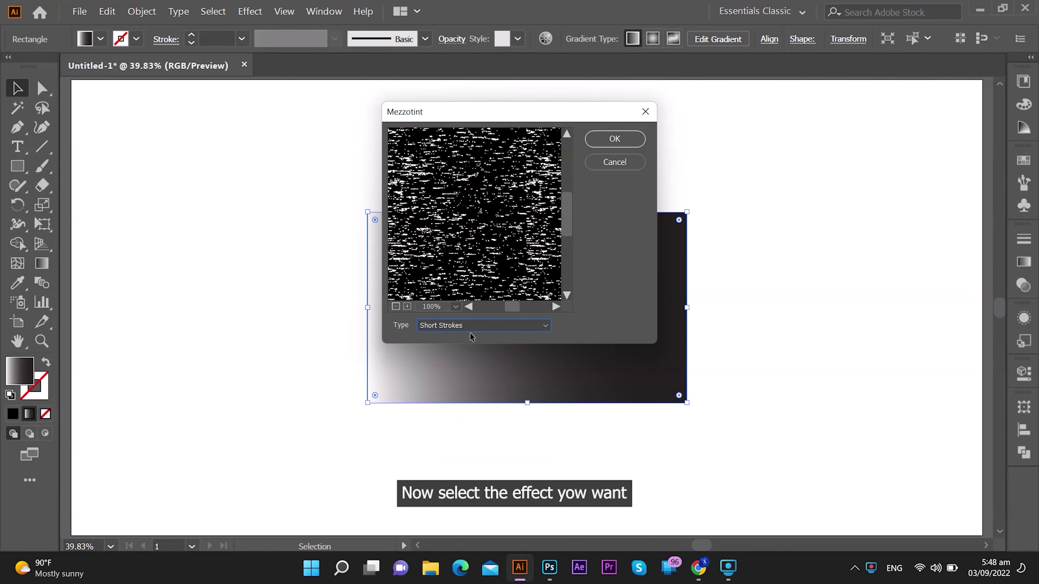
{"action": "left_click", "coordinate": [470, 328]}
{"action": "left_click", "coordinate": [454, 445]}
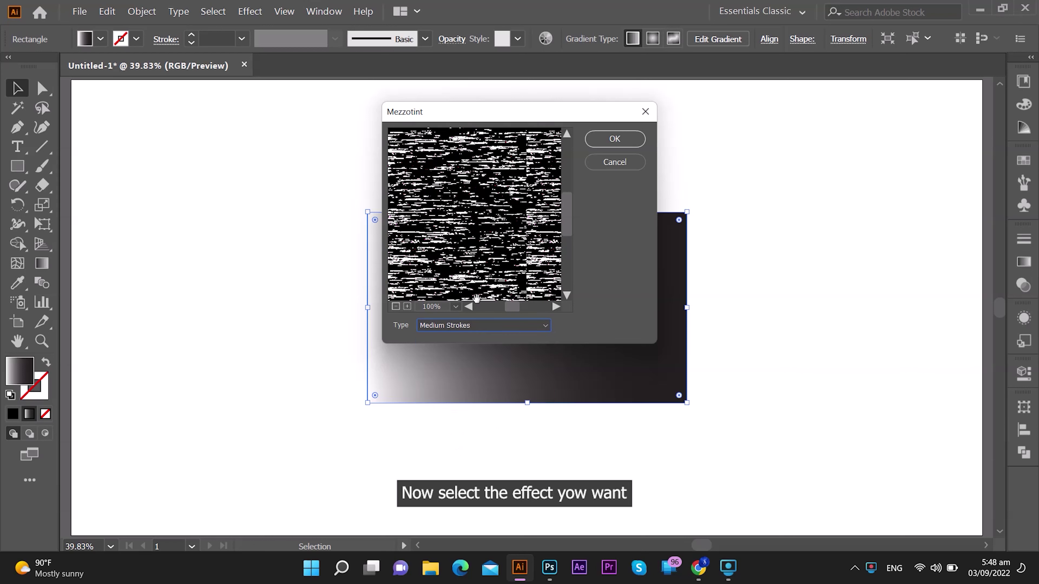
{"action": "left_click", "coordinate": [475, 326]}
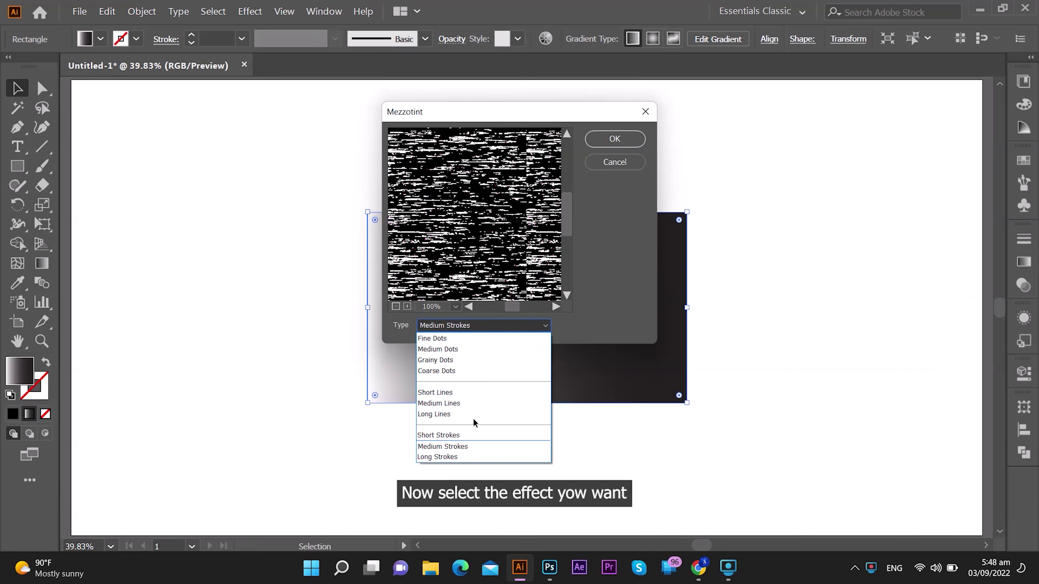
{"action": "left_click", "coordinate": [457, 452]}
{"action": "left_click", "coordinate": [460, 327]}
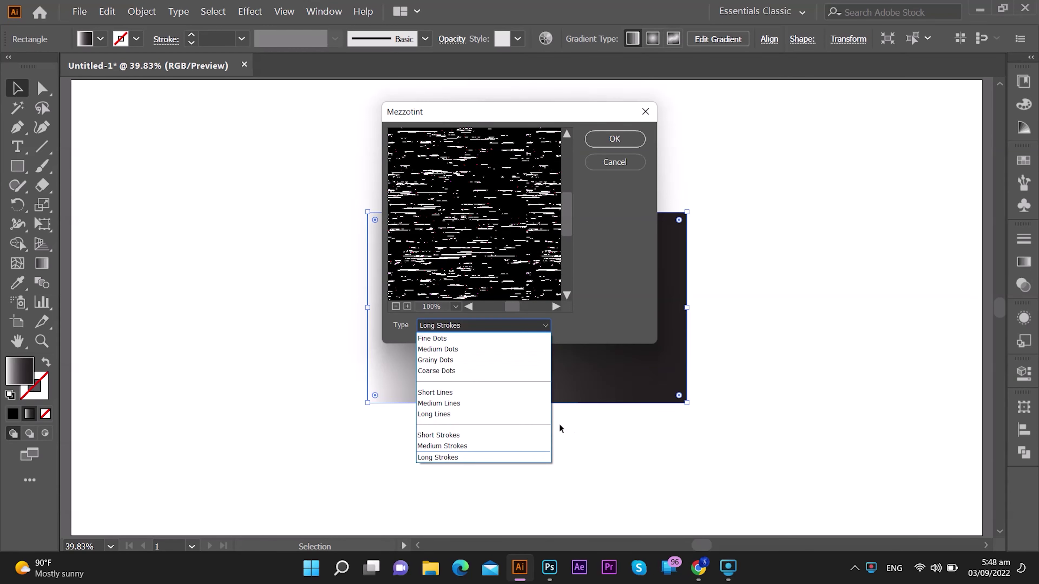
{"action": "left_click", "coordinate": [460, 363]}
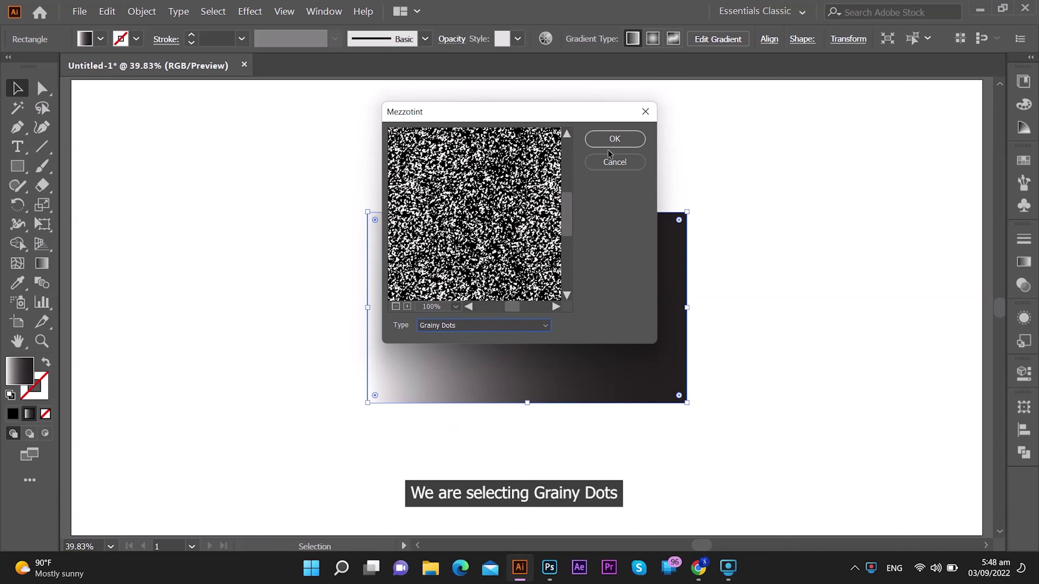
{"action": "scroll", "coordinate": [551, 299], "scroll_direction": "up", "scroll_amount": 2}
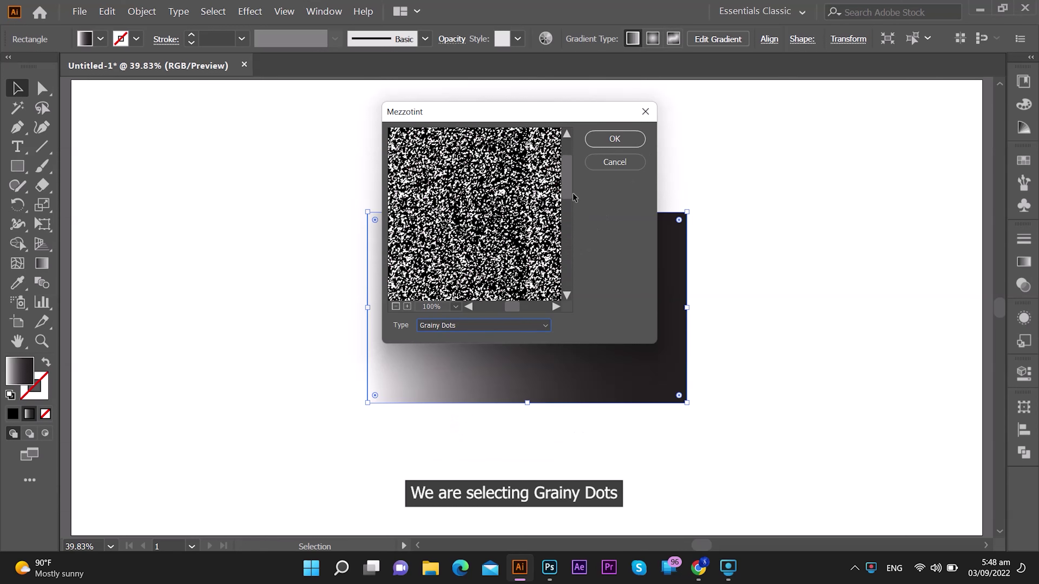
{"action": "left_click", "coordinate": [634, 146]}
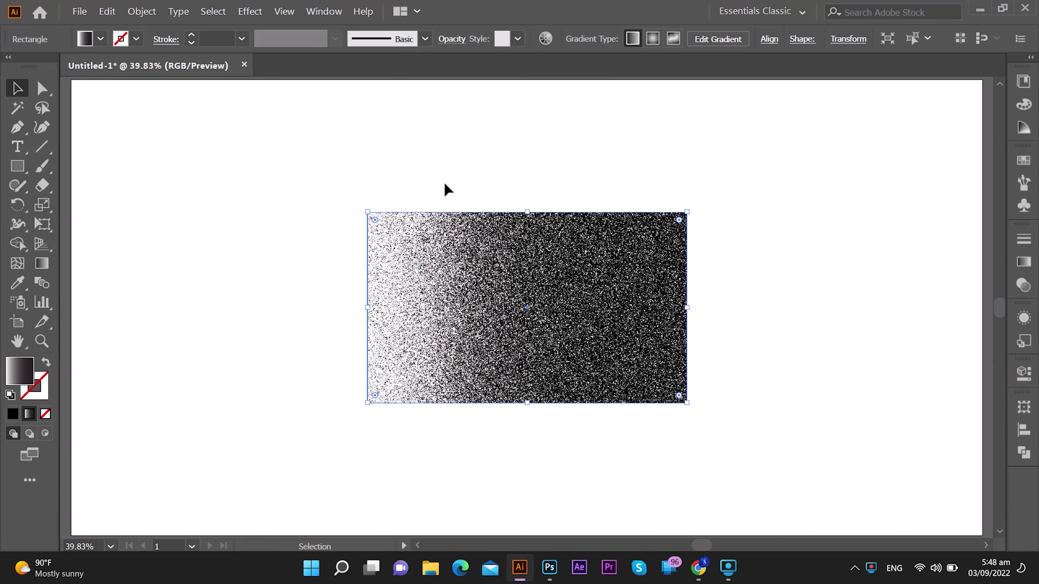
- Expand the mezzotint appearance, image-trace it with the [Default] preset and expand the trace
{"action": "left_click", "coordinate": [141, 11]}
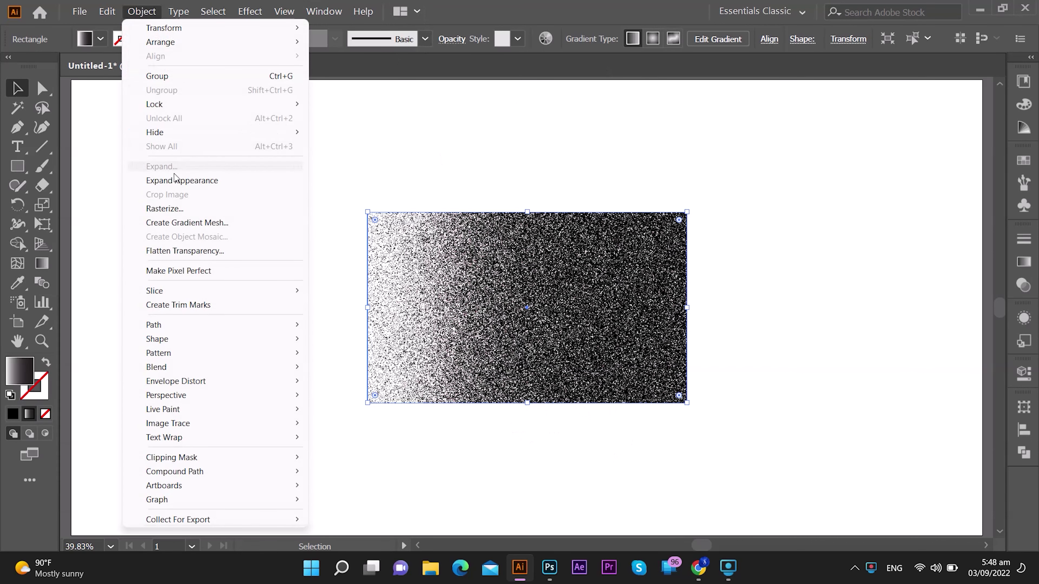
{"action": "left_click", "coordinate": [166, 182]}
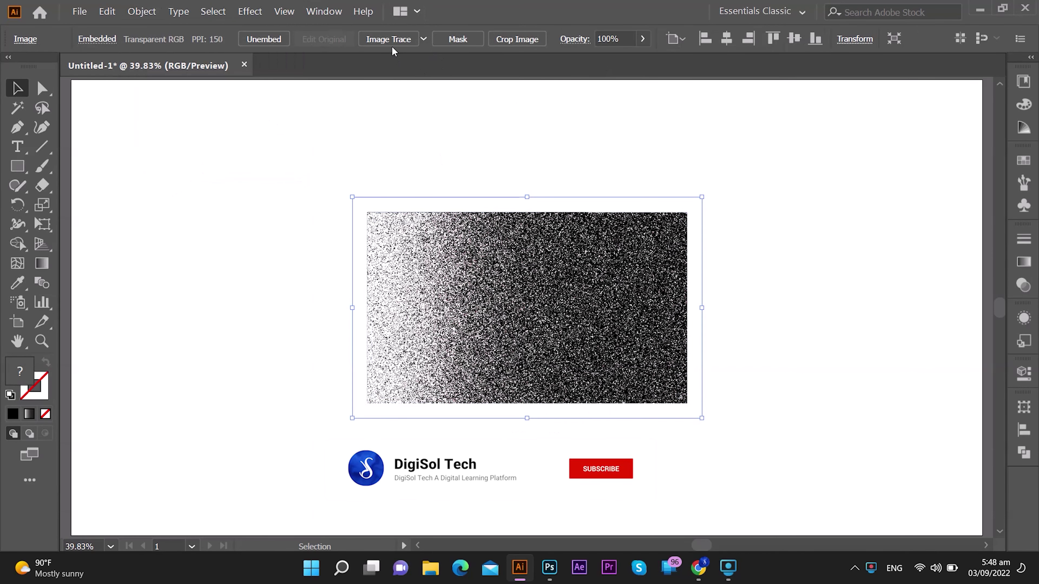
{"action": "left_click", "coordinate": [424, 39]}
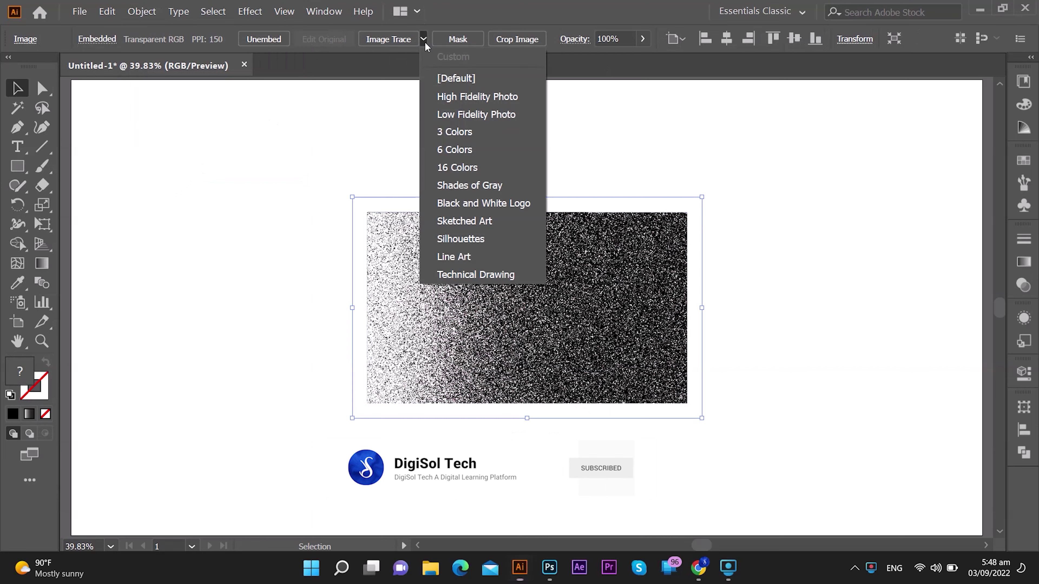
{"action": "left_click", "coordinate": [443, 79]}
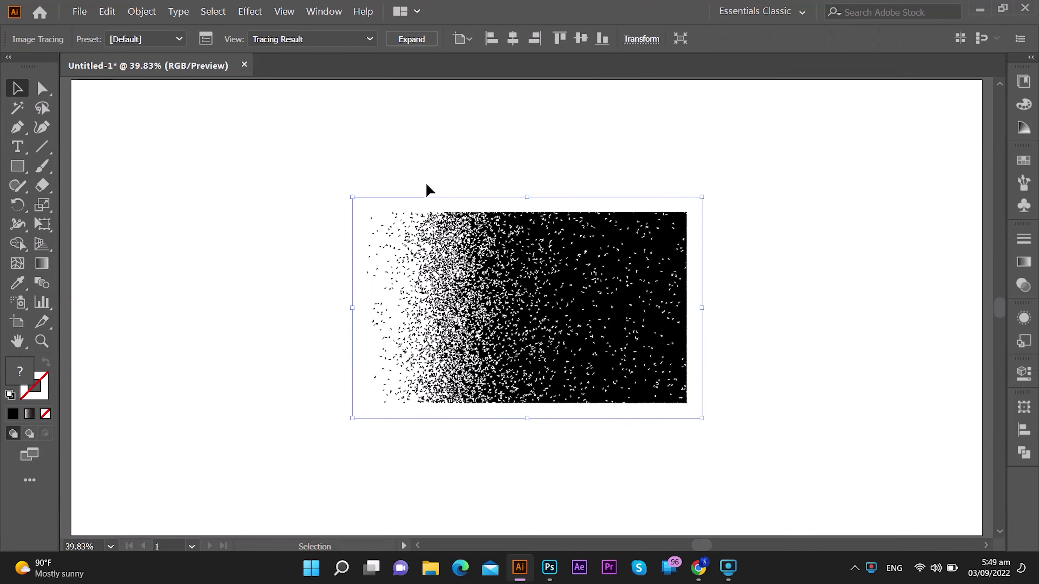
{"action": "left_click", "coordinate": [413, 40]}
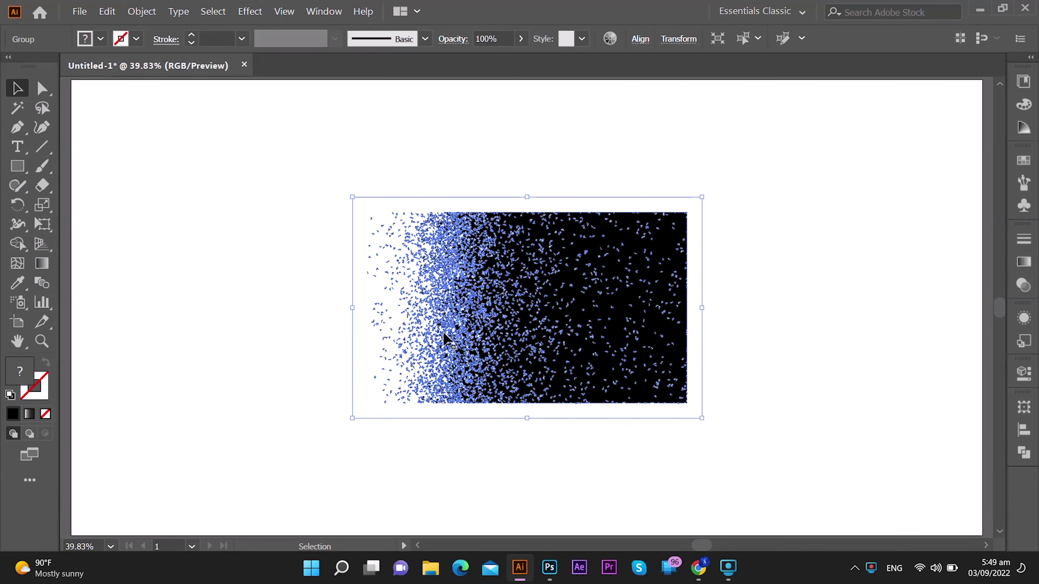
- Send the particle group behind the D and select both together
{"action": "right_click", "coordinate": [444, 335]}
{"action": "mouse_move", "coordinate": [487, 268]}
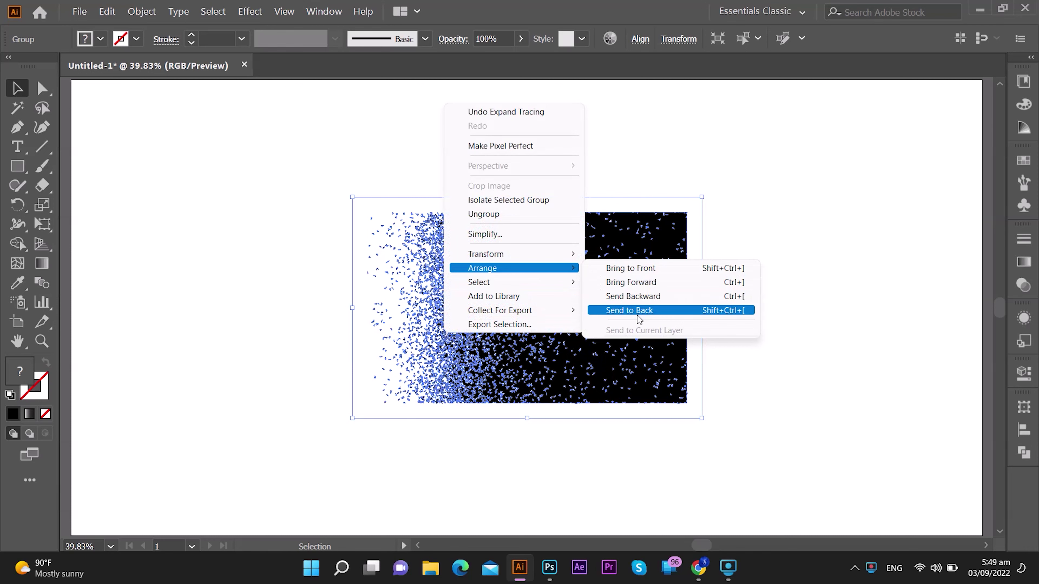
{"action": "left_click", "coordinate": [637, 315]}
{"action": "left_click_drag", "start_coordinate": [764, 427], "coordinate": [378, 184]}
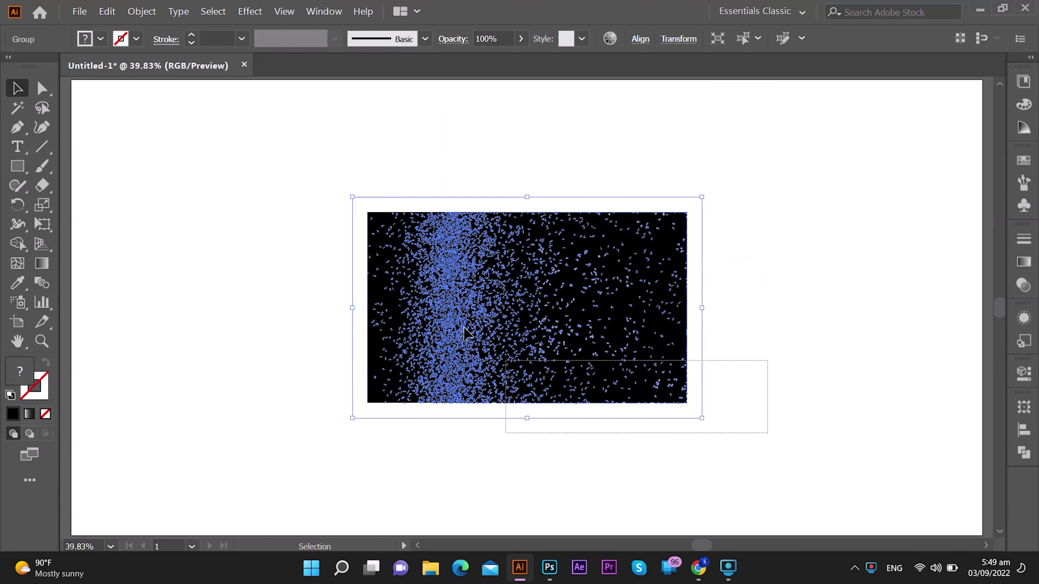
{"action": "right_click", "coordinate": [396, 334]}
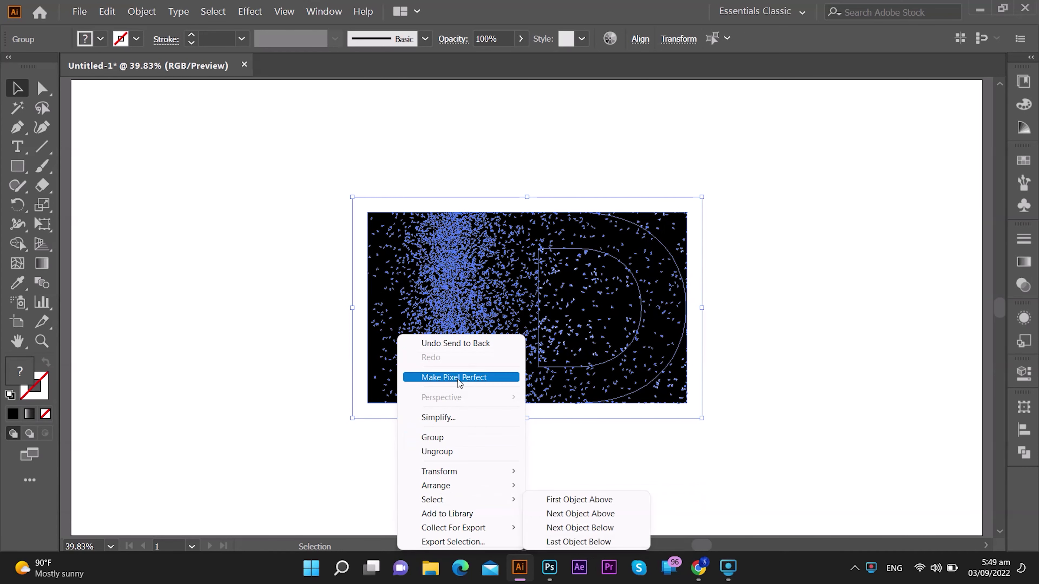
{"action": "left_click", "coordinate": [744, 436]}
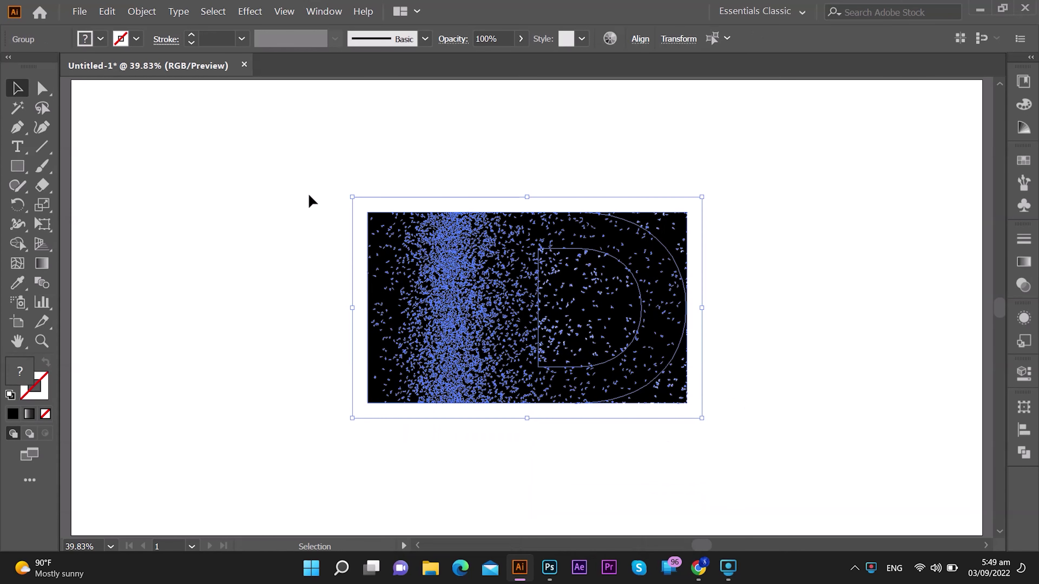
- Make a clipping mask of the particles to the D and deselect
{"action": "left_click", "coordinate": [141, 11]}
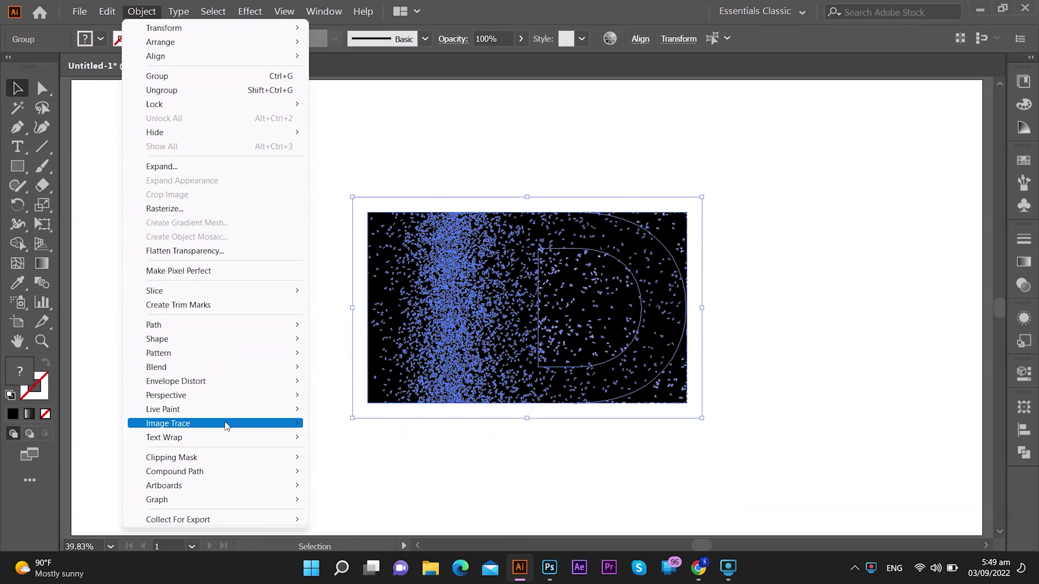
{"action": "mouse_move", "coordinate": [171, 457]}
{"action": "left_click", "coordinate": [335, 457]}
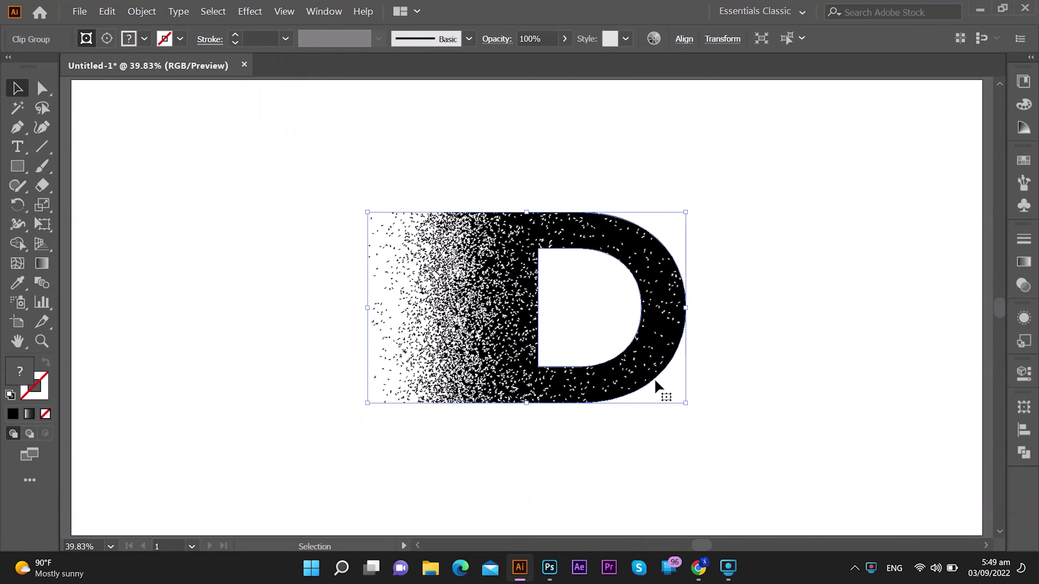
{"action": "left_click", "coordinate": [713, 411]}
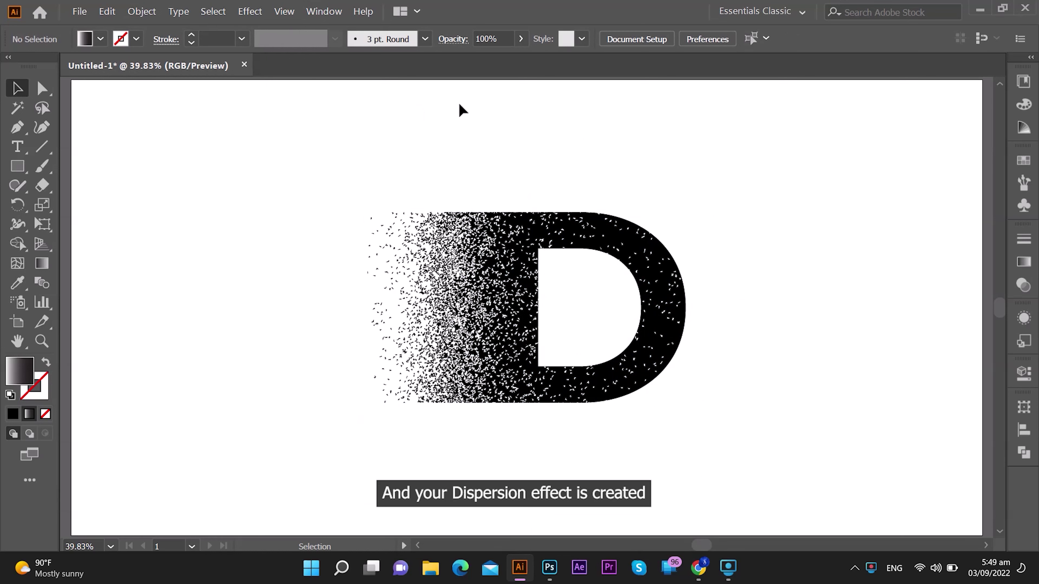
- Zoom in to inspect the dispersed D, then fit the artboard back in view
{"action": "left_click", "coordinate": [448, 317]}
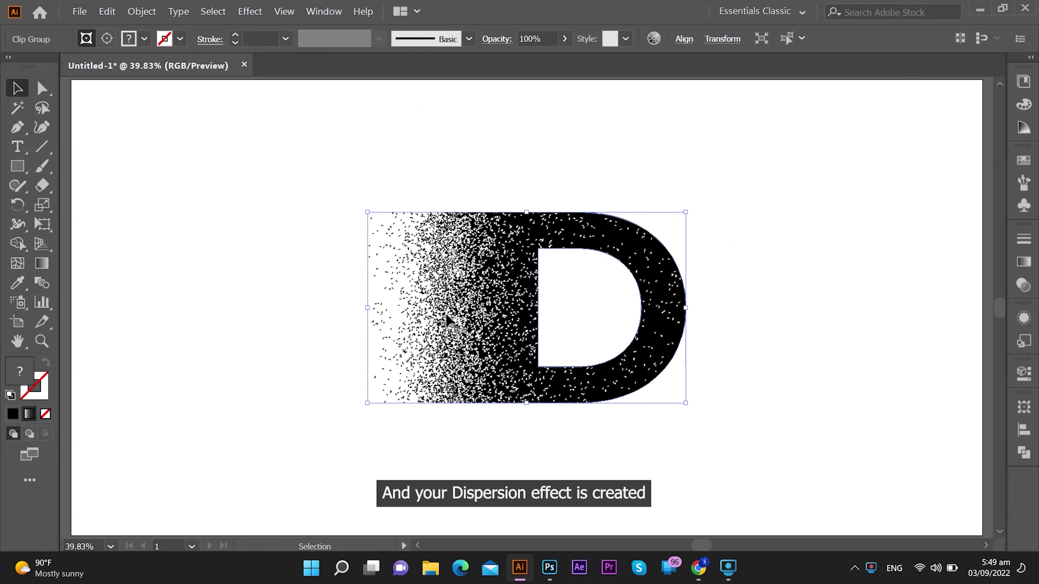
{"action": "left_click", "coordinate": [394, 446]}
{"action": "left_click", "coordinate": [41, 341]}
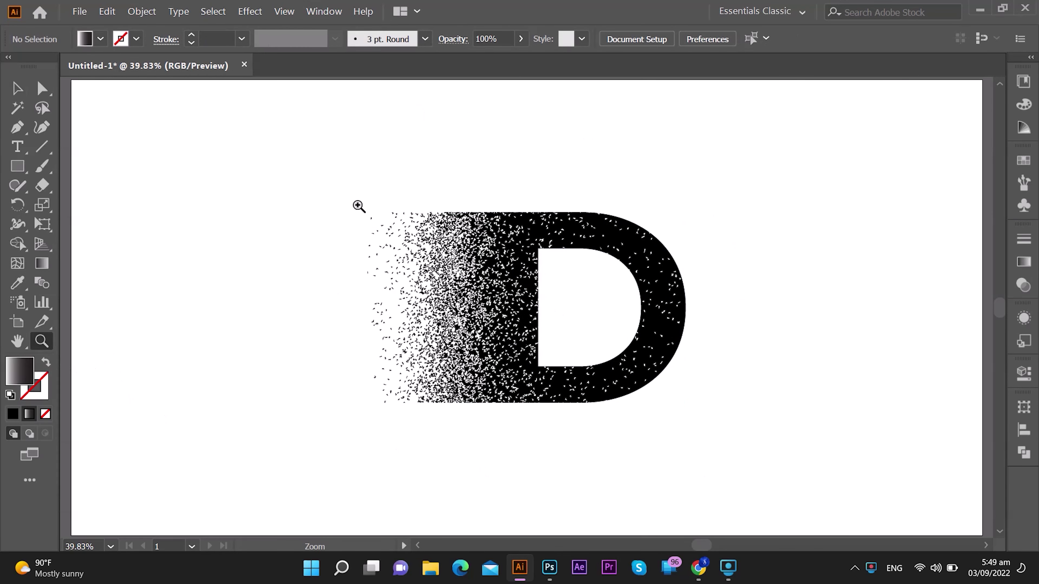
{"action": "left_click_drag", "start_coordinate": [359, 206], "coordinate": [698, 418]}
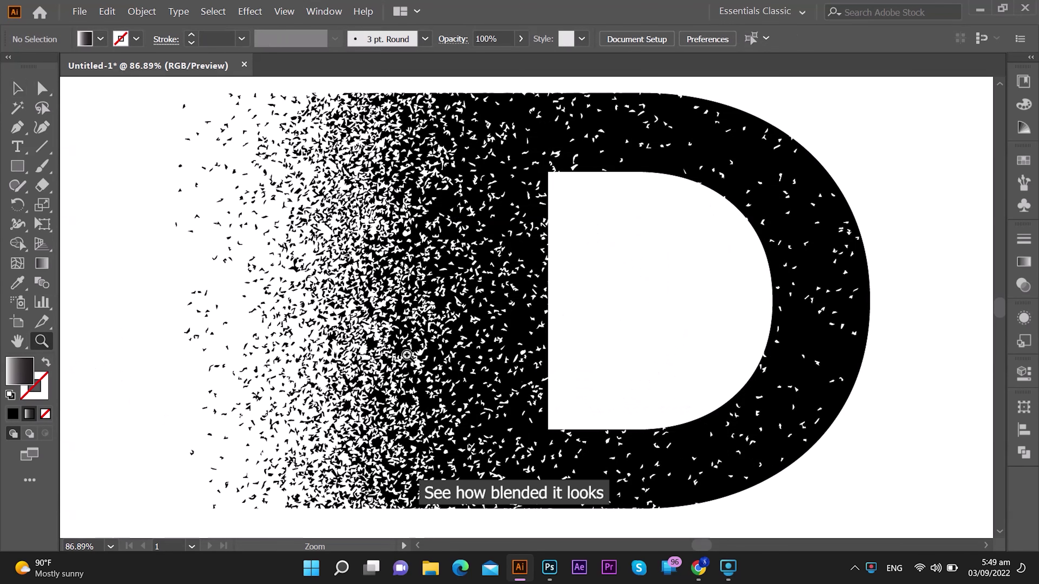
{"action": "left_click", "coordinate": [16, 89]}
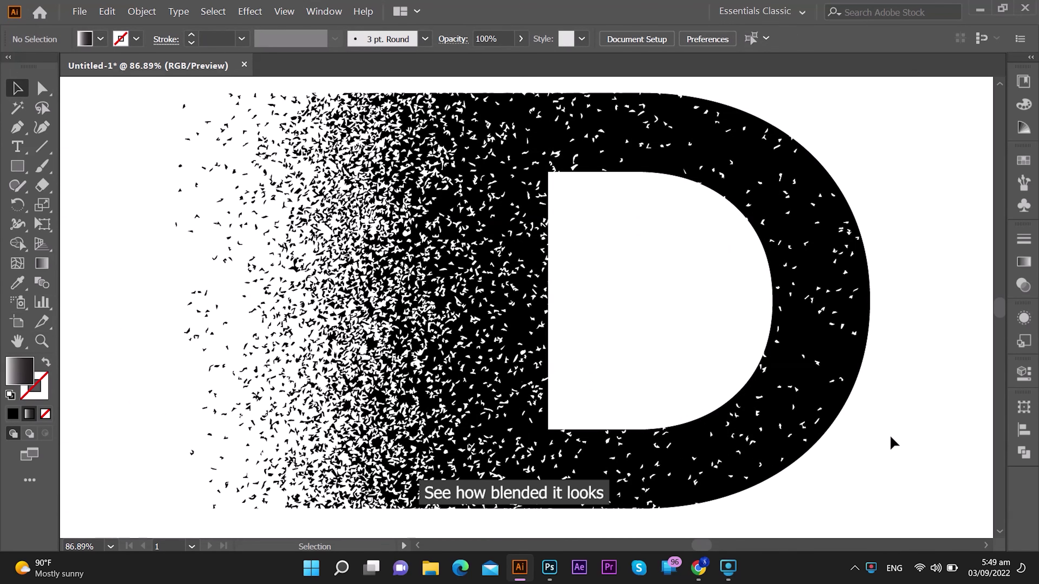
{"action": "scroll", "coordinate": [899, 445], "scroll_direction": "up", "scroll_amount": 1}
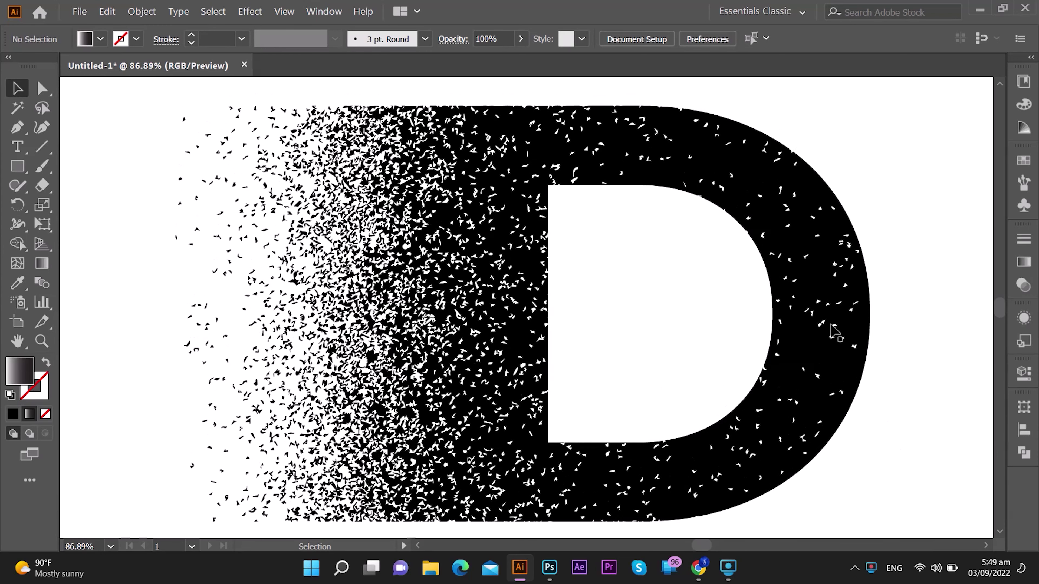
{"action": "double_click", "coordinate": [17, 341]}
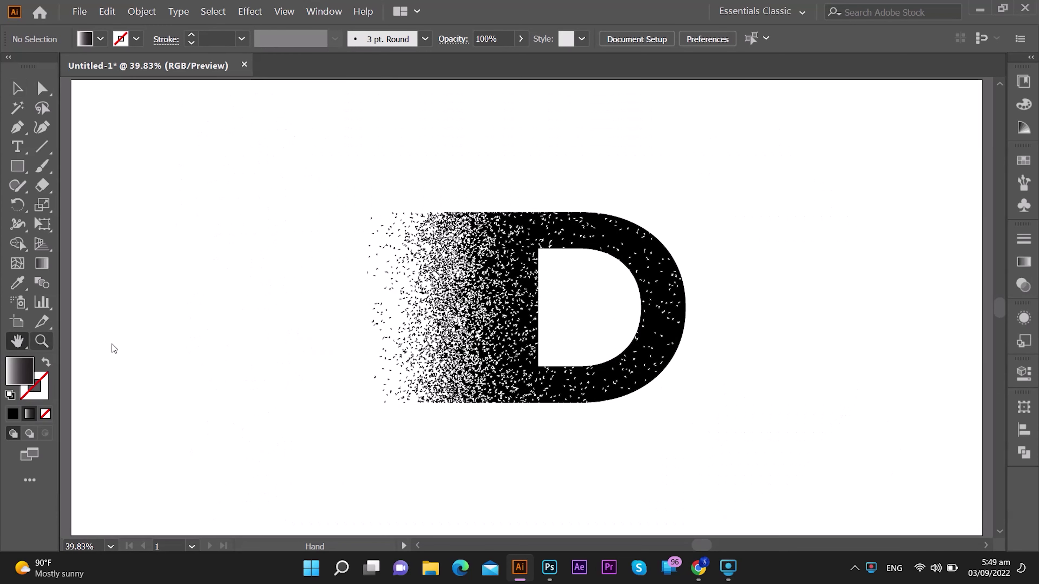
- Shrink the dispersed D and move it to the artboard's top-left corner
{"action": "left_click", "coordinate": [27, 98]}
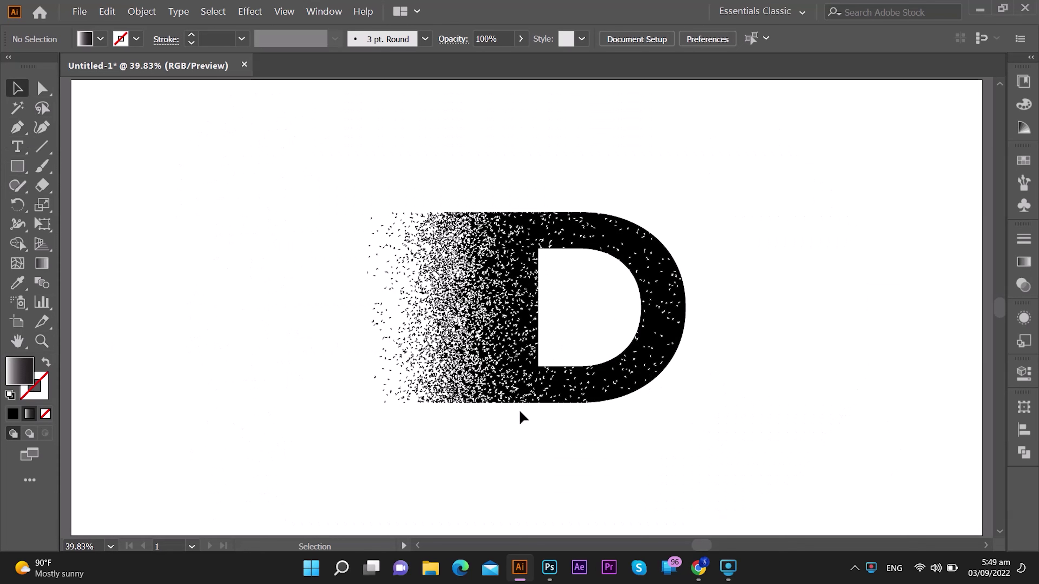
{"action": "left_click", "coordinate": [506, 365]}
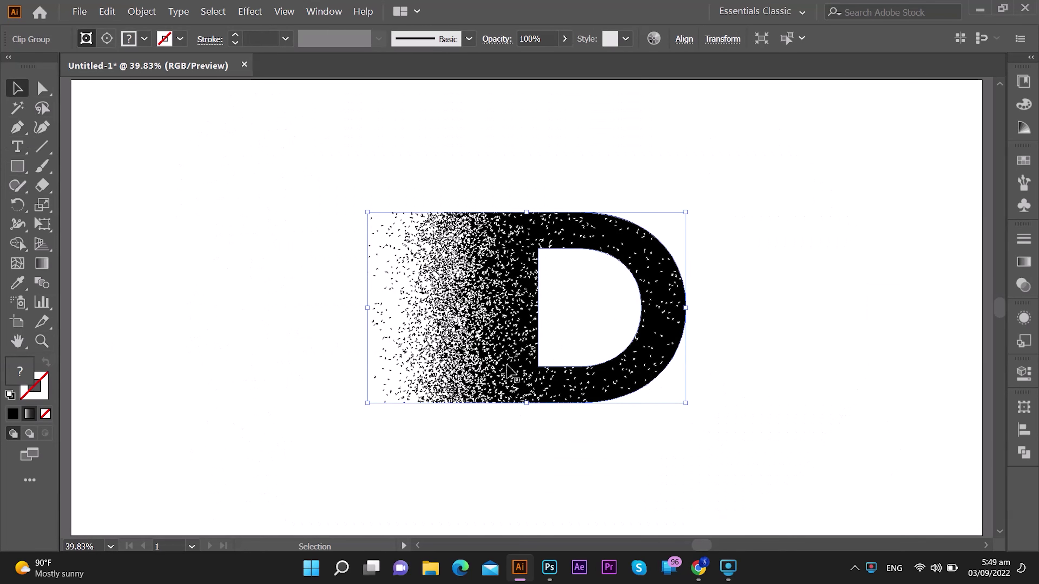
{"action": "left_click", "coordinate": [665, 400], "text": "shift"}
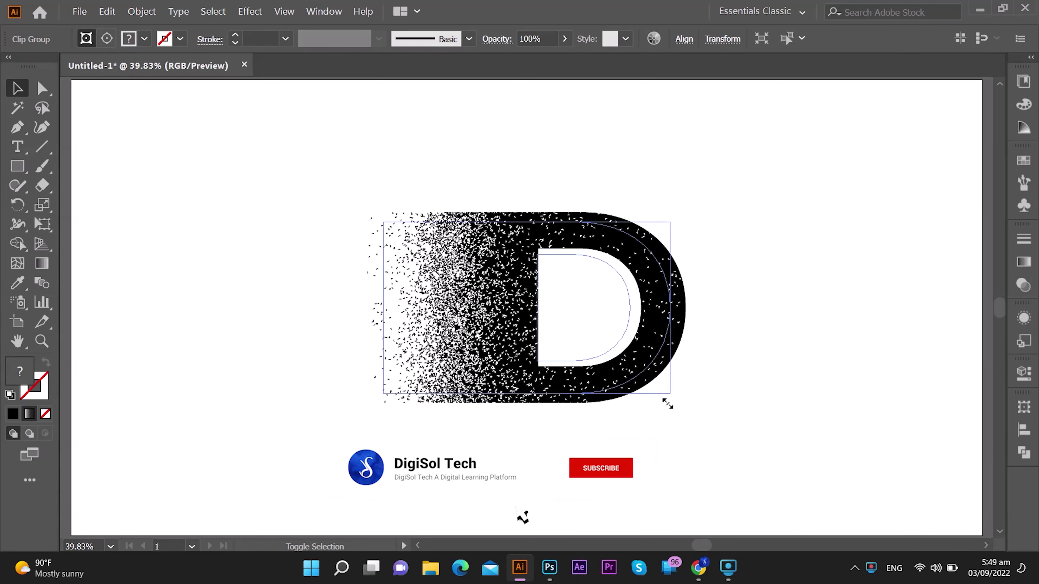
{"action": "left_click_drag", "start_coordinate": [570, 335], "coordinate": [202, 162]}
{"action": "left_click", "coordinate": [415, 278]}
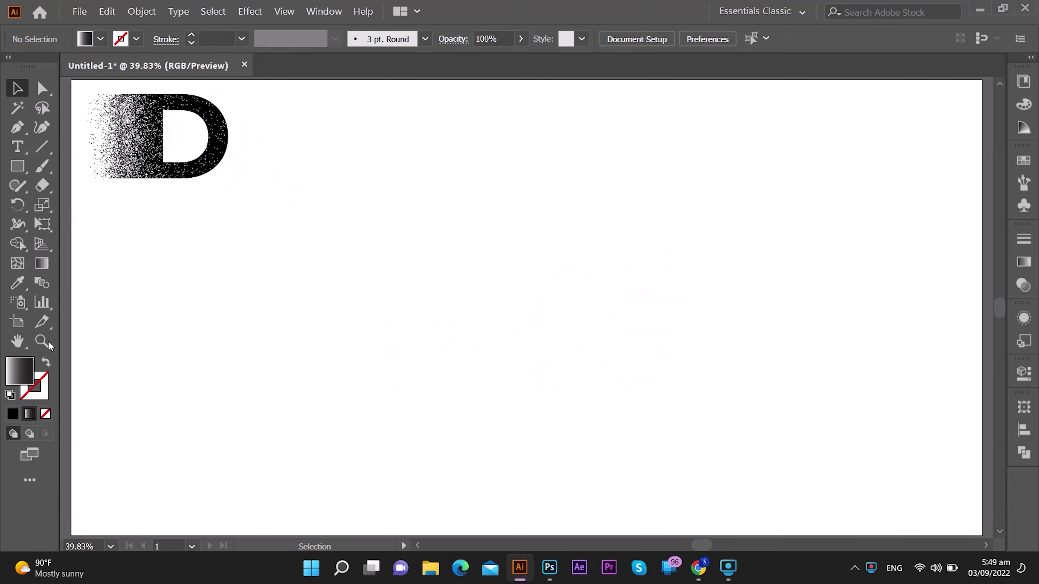
- Type DIGISOL, enlarge it and centre it on the artboard
{"action": "left_click", "coordinate": [13, 155]}
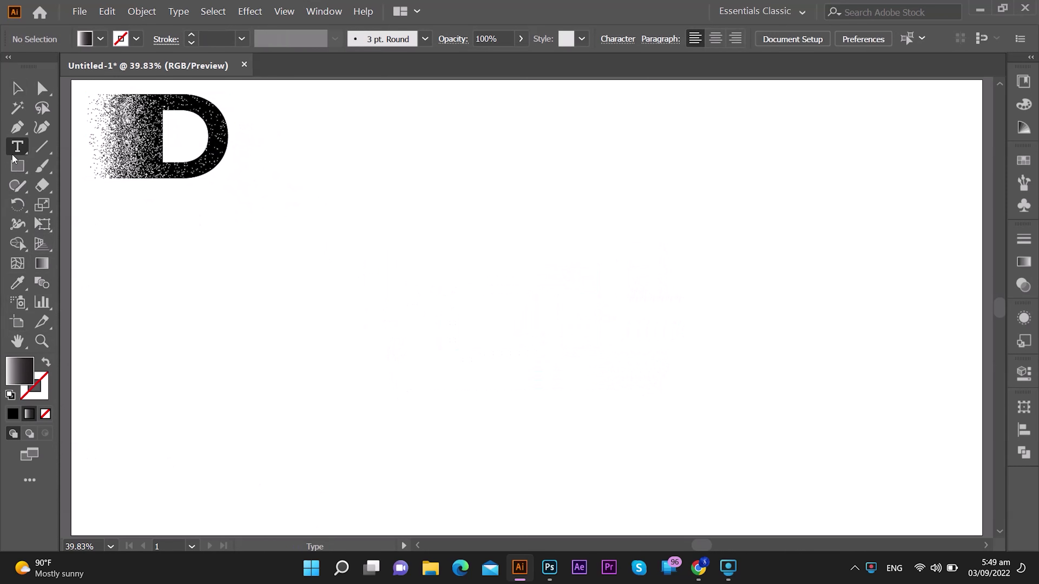
{"action": "left_click", "coordinate": [382, 307]}
{"action": "type", "text": "D"}
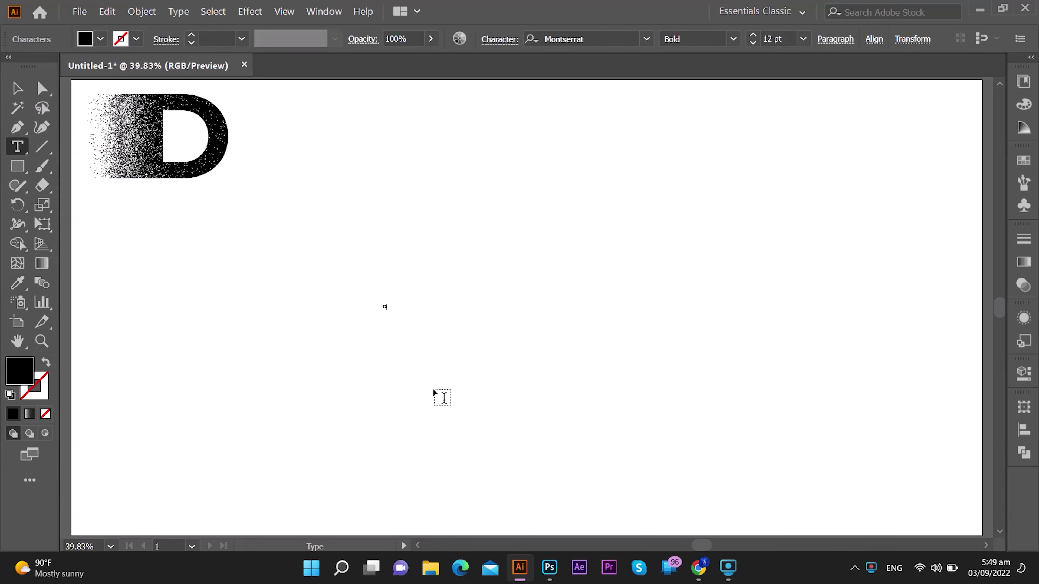
{"action": "type", "text": "IGISOL"}
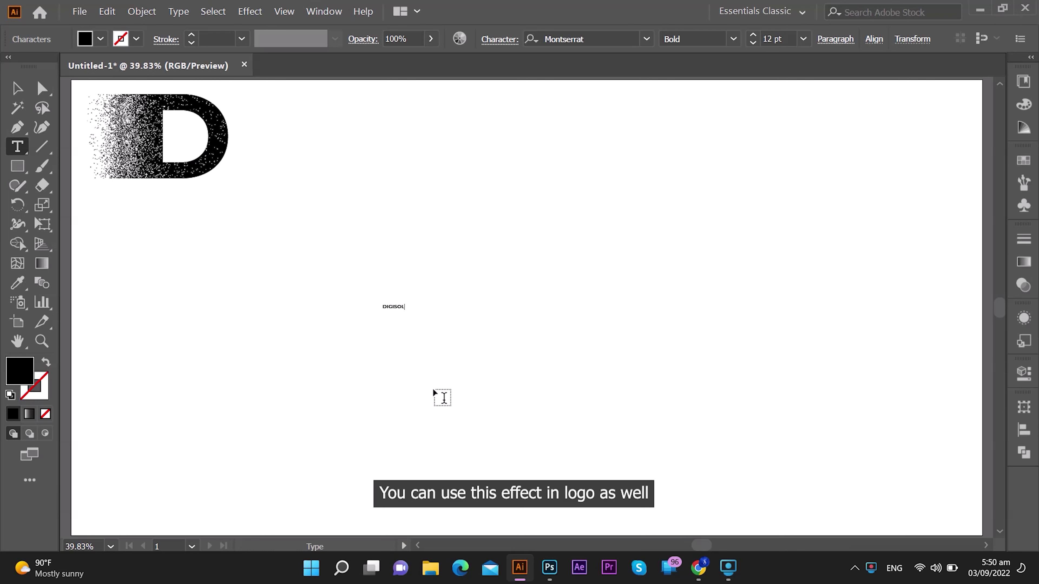
{"action": "key", "text": "Escape"}
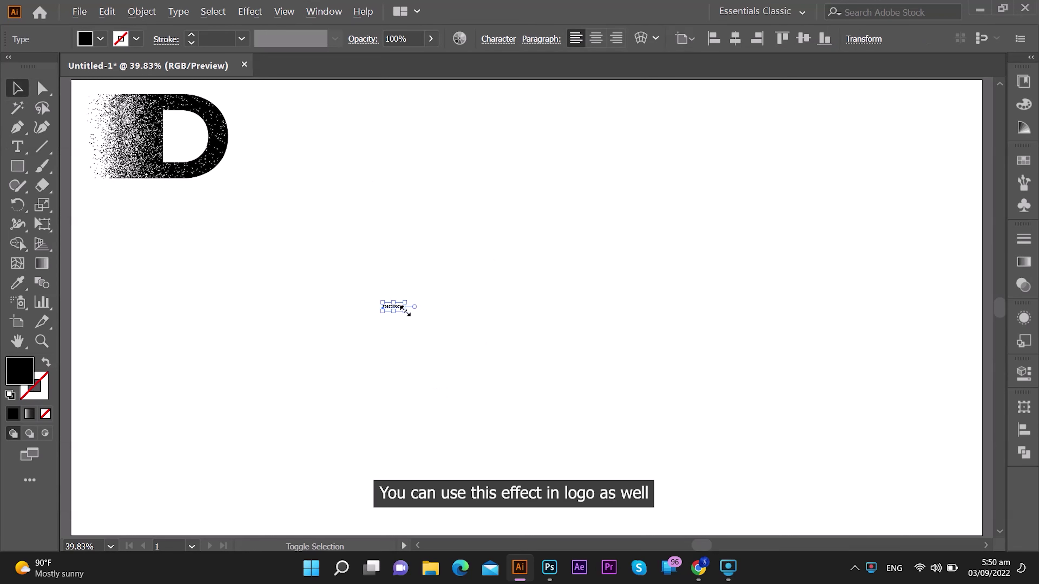
{"action": "left_click_drag", "start_coordinate": [402, 307], "coordinate": [598, 376]}
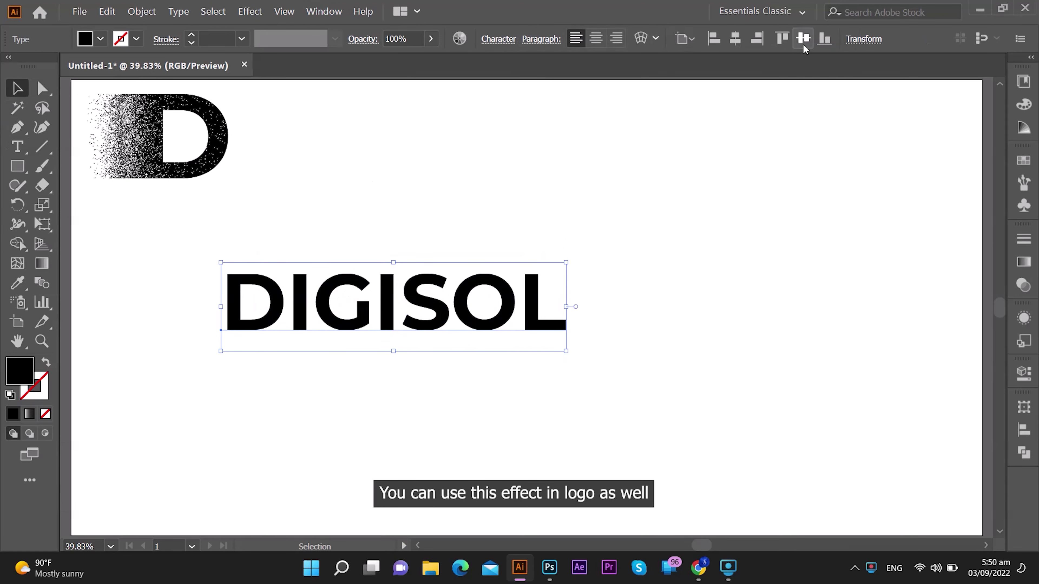
{"action": "left_click", "coordinate": [735, 38]}
{"action": "left_click", "coordinate": [803, 38]}
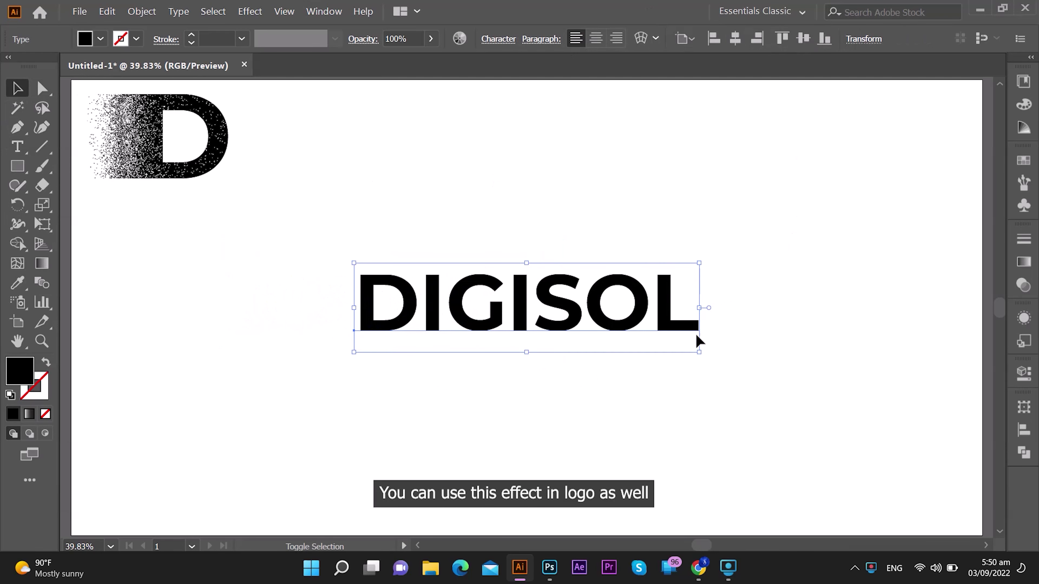
{"action": "left_click_drag", "start_coordinate": [698, 355], "coordinate": [777, 409]}
{"action": "left_click_drag", "start_coordinate": [781, 410], "coordinate": [780, 410]}
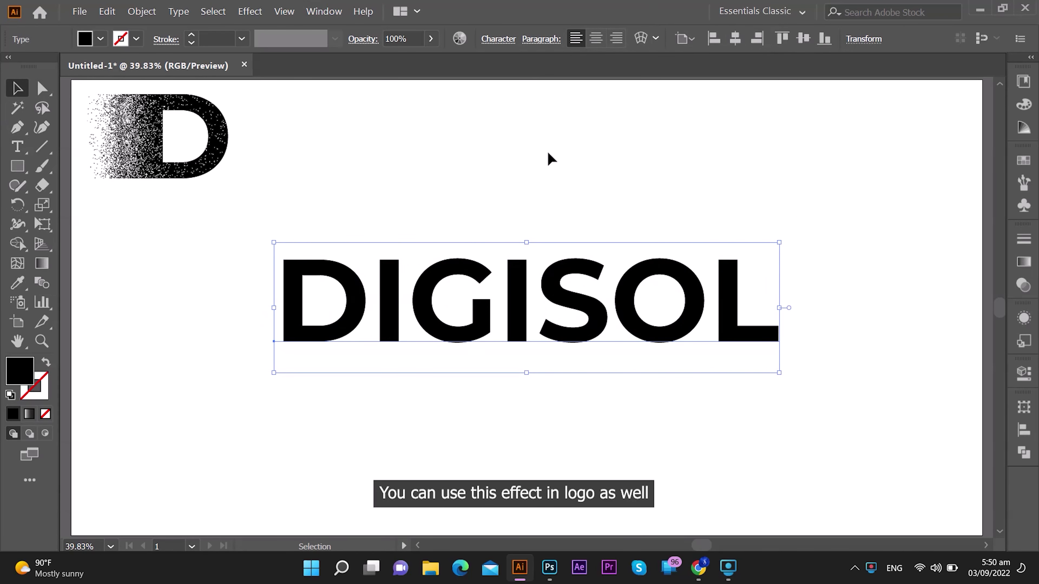
- Set DIGISOL's tracking to -50 and re-centre it horizontally
{"action": "key", "text": "ctrl+t"}
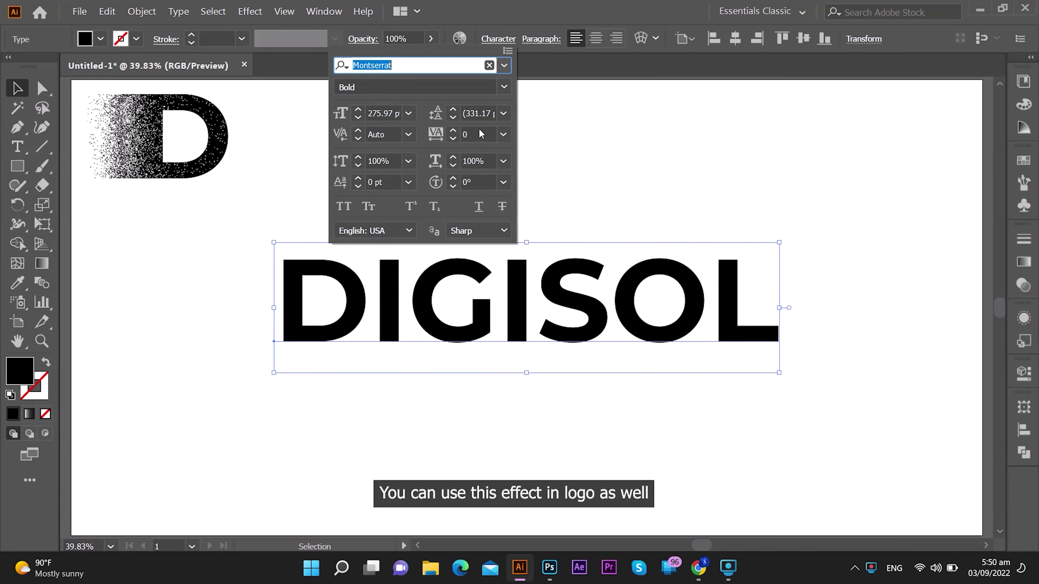
{"action": "left_click", "coordinate": [503, 135]}
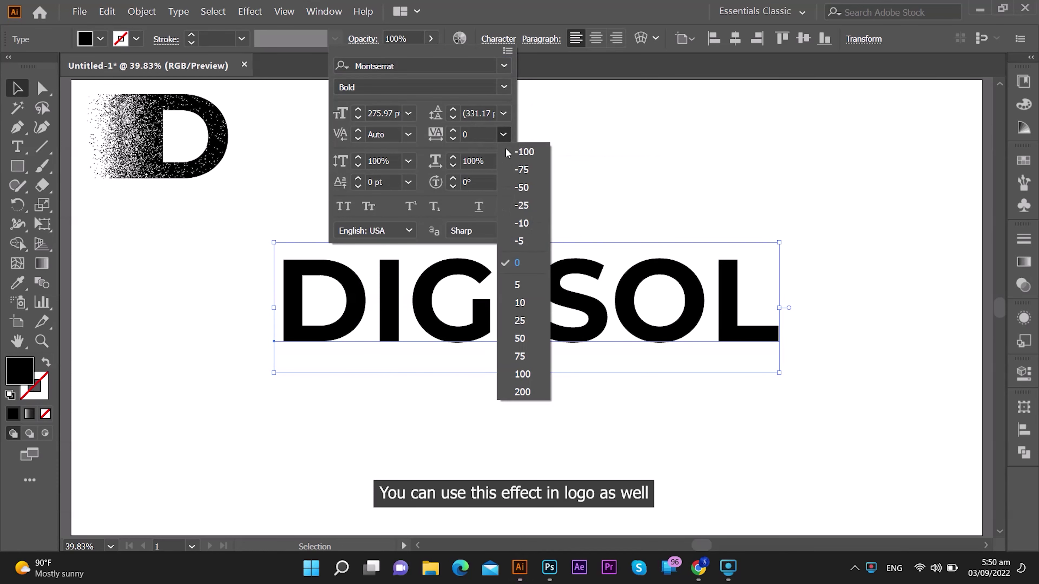
{"action": "left_click", "coordinate": [517, 190]}
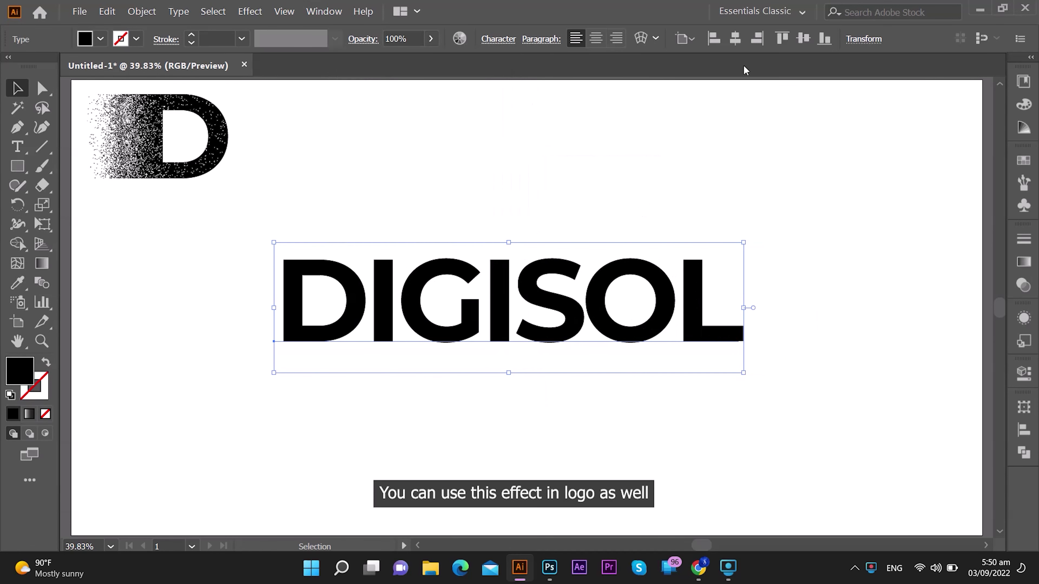
{"action": "left_click", "coordinate": [735, 38]}
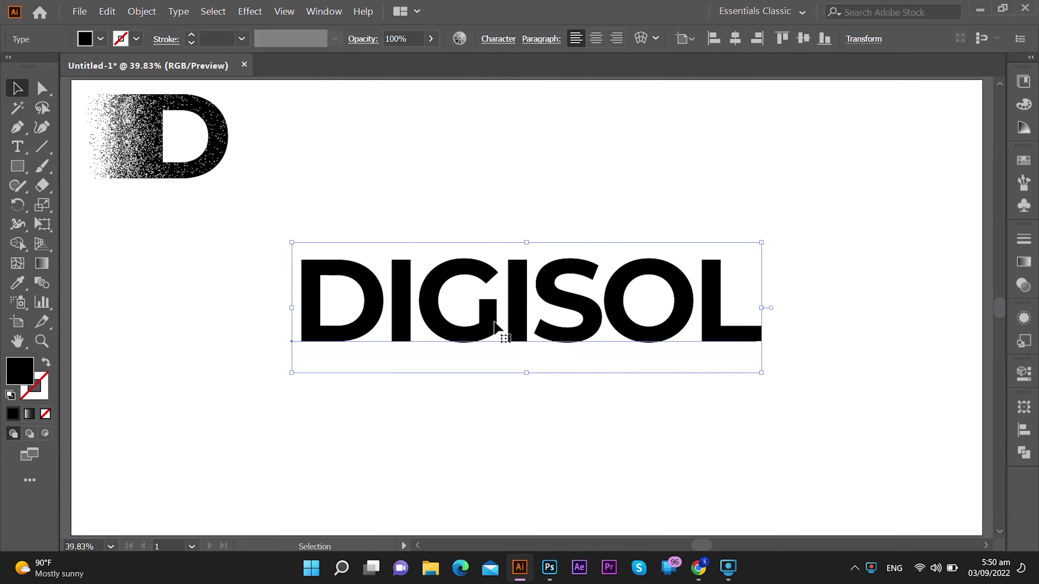
- Convert DIGISOL to outlines and drag the D's left edge anchors far left into a block
{"action": "right_click", "coordinate": [455, 329]}
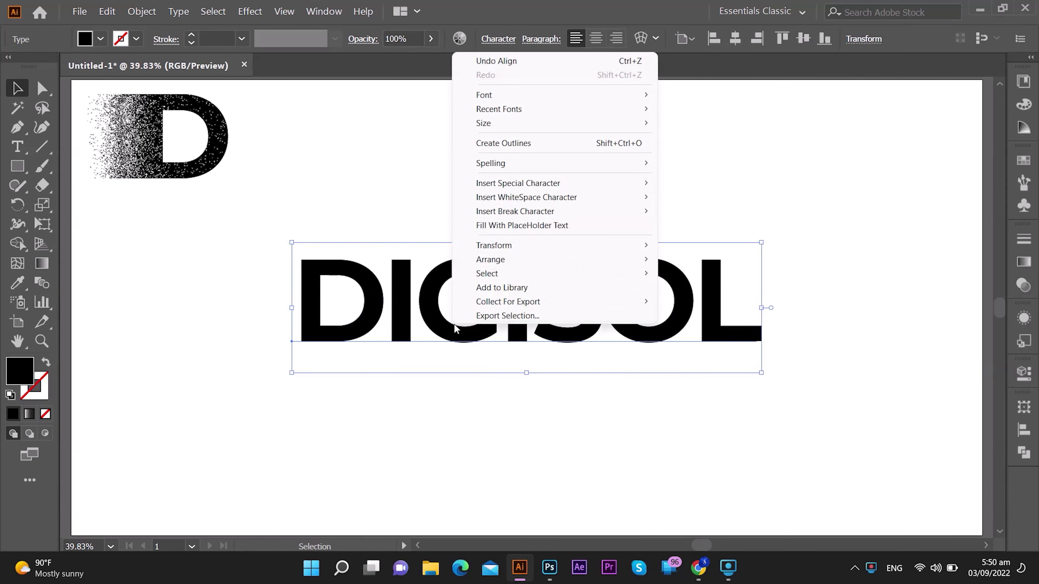
{"action": "left_click", "coordinate": [522, 143]}
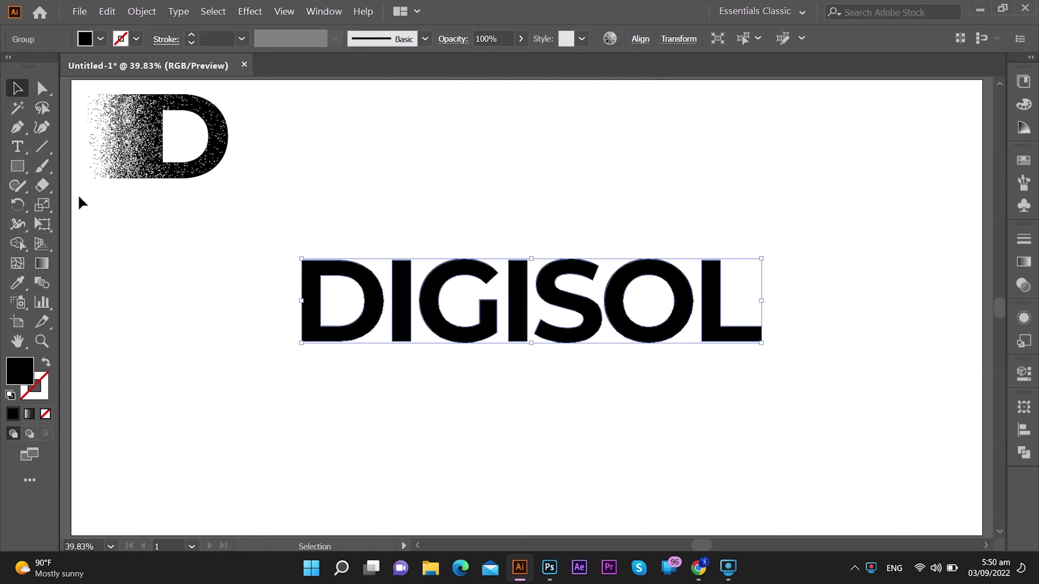
{"action": "left_click", "coordinate": [42, 88]}
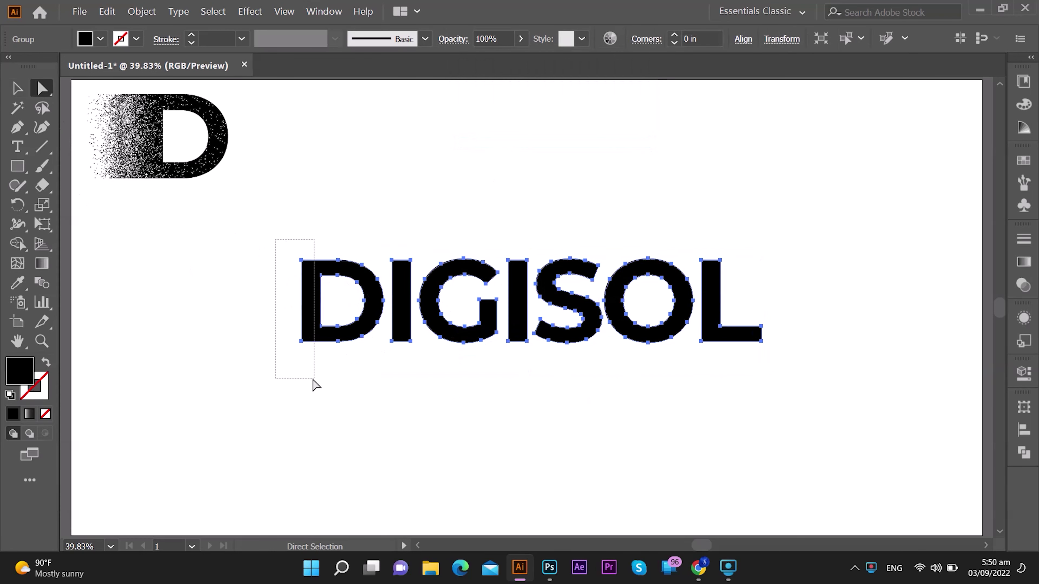
{"action": "left_click_drag", "start_coordinate": [298, 302], "coordinate": [311, 384]}
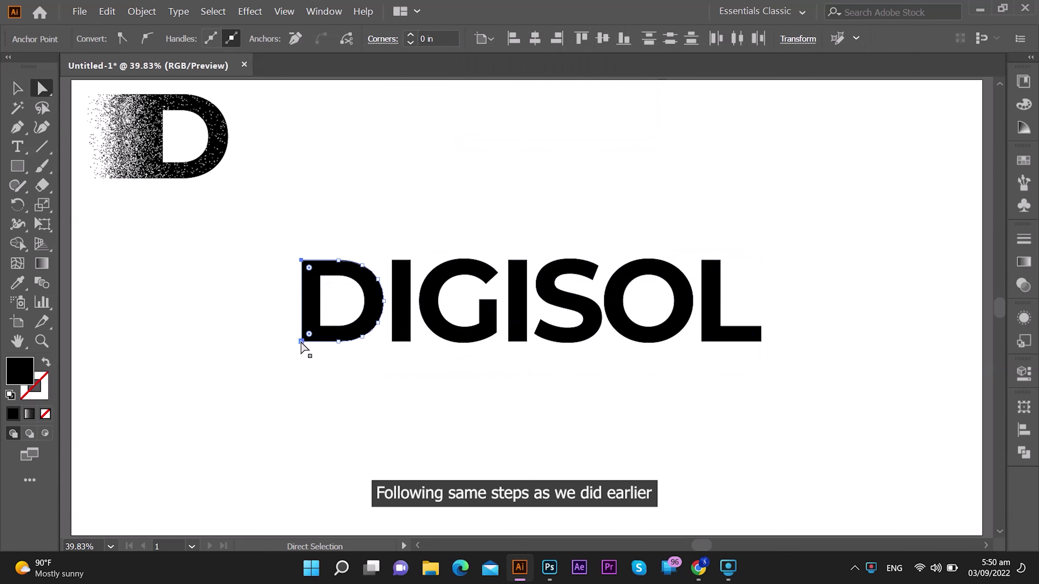
{"action": "left_click_drag", "start_coordinate": [301, 341], "coordinate": [213, 340]}
- Centre the whole DIGISOL word horizontally and vertically on the artboard
{"action": "left_click", "coordinate": [17, 88]}
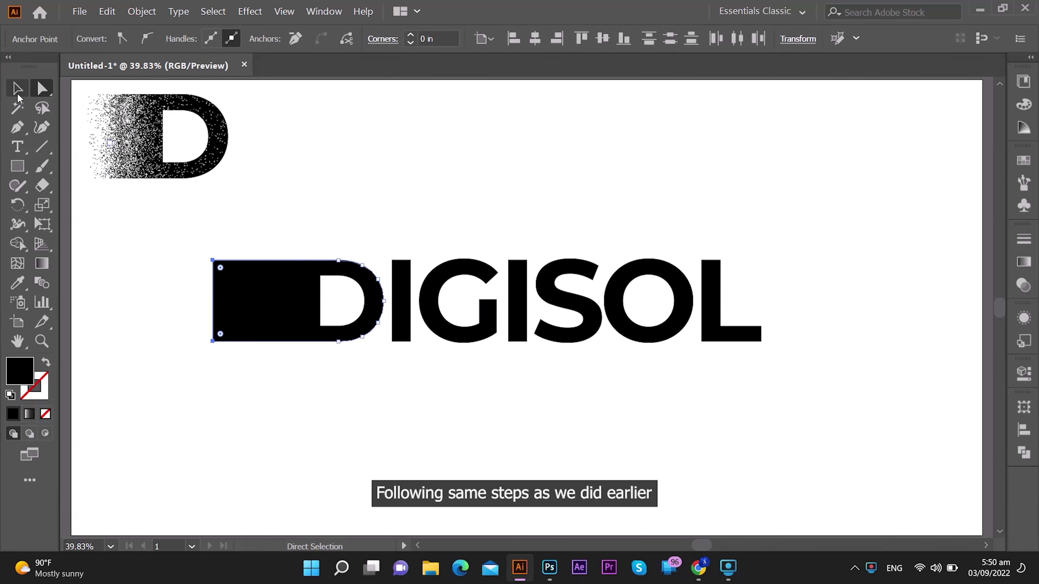
{"action": "left_click_drag", "start_coordinate": [728, 389], "coordinate": [382, 280]}
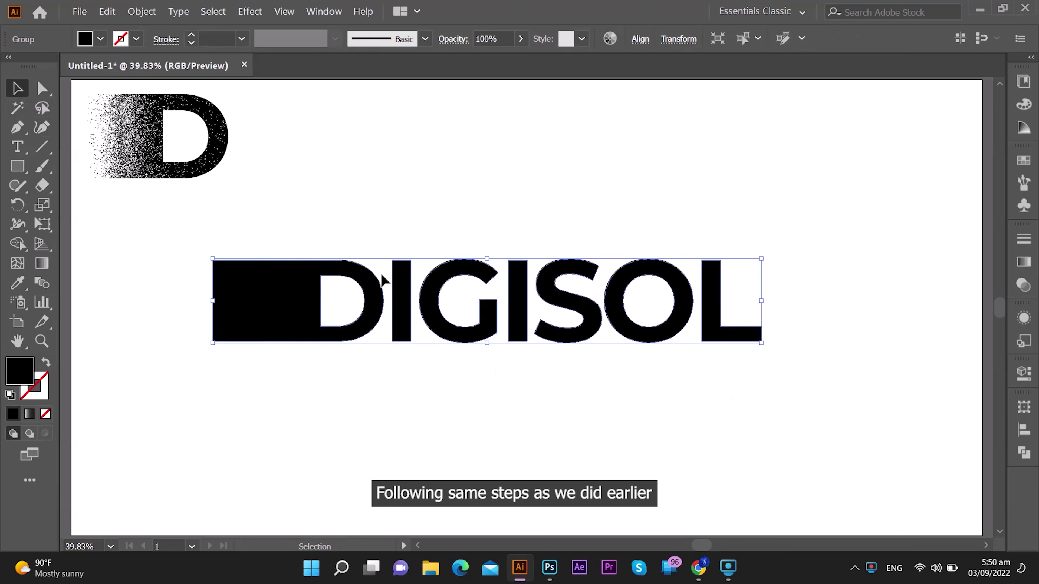
{"action": "left_click", "coordinate": [633, 38]}
{"action": "left_click", "coordinate": [507, 85]}
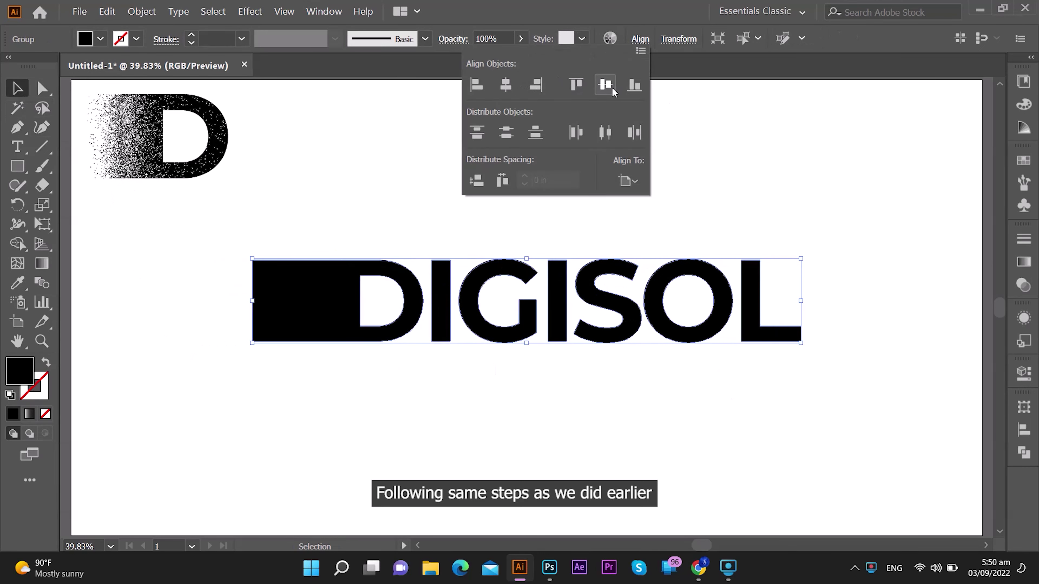
{"action": "left_click", "coordinate": [605, 85]}
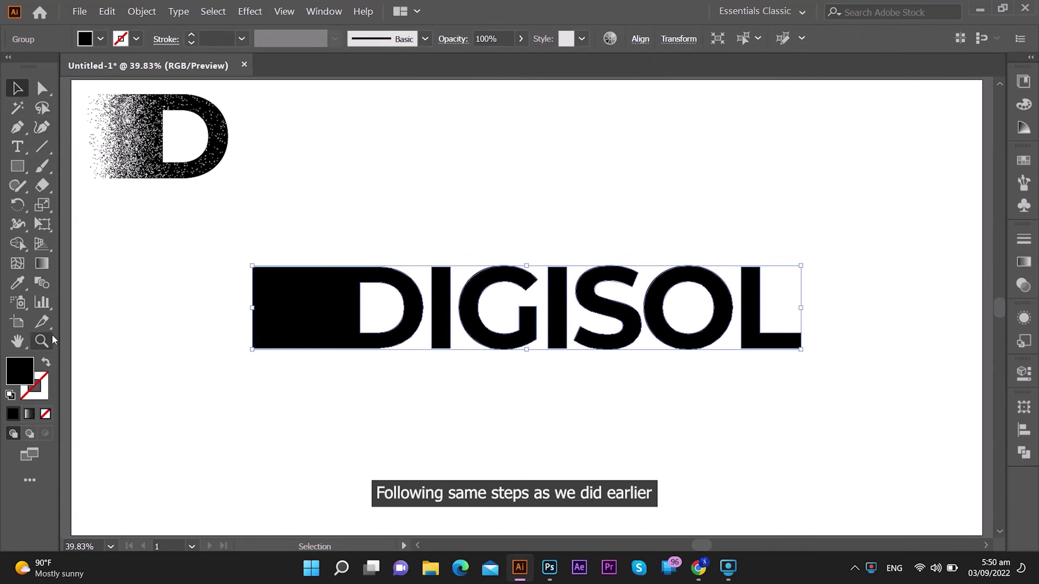
{"action": "left_click", "coordinate": [17, 166]}
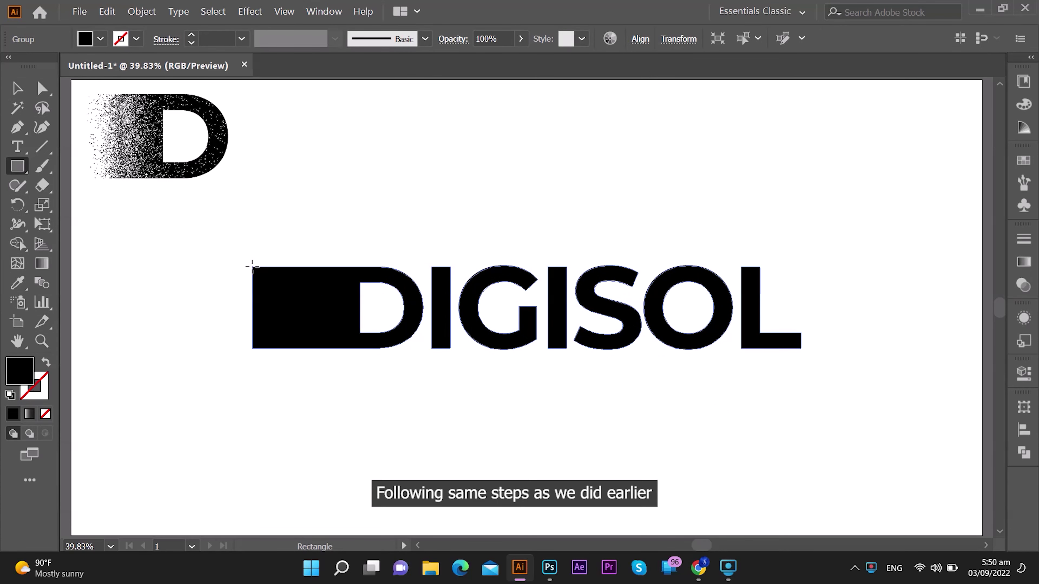
- Draw a rectangle over the stretched D block and fill it with a white-to-black gradient
{"action": "left_click_drag", "start_coordinate": [252, 266], "coordinate": [423, 348]}
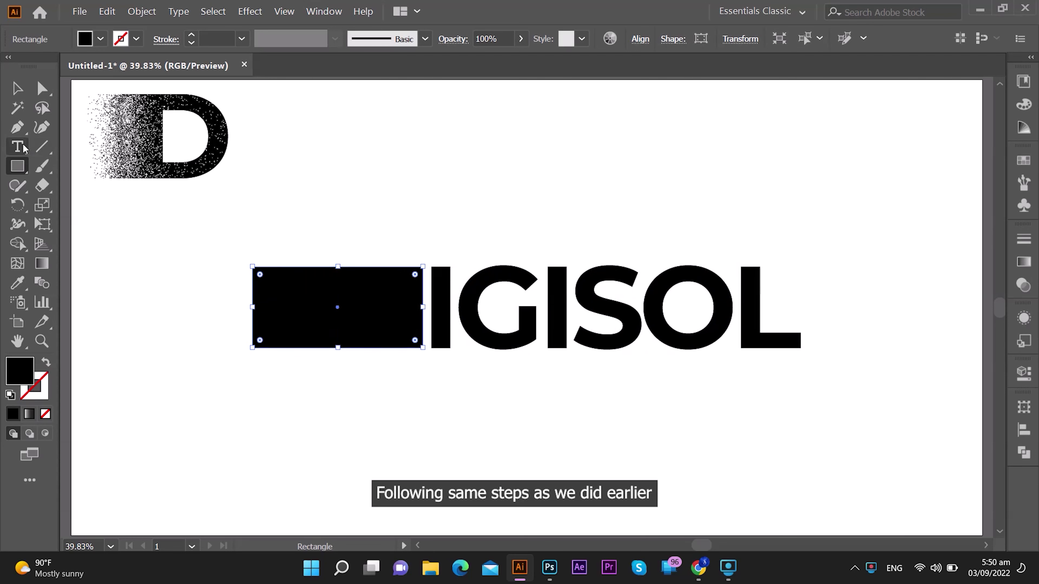
{"action": "left_click", "coordinate": [17, 88]}
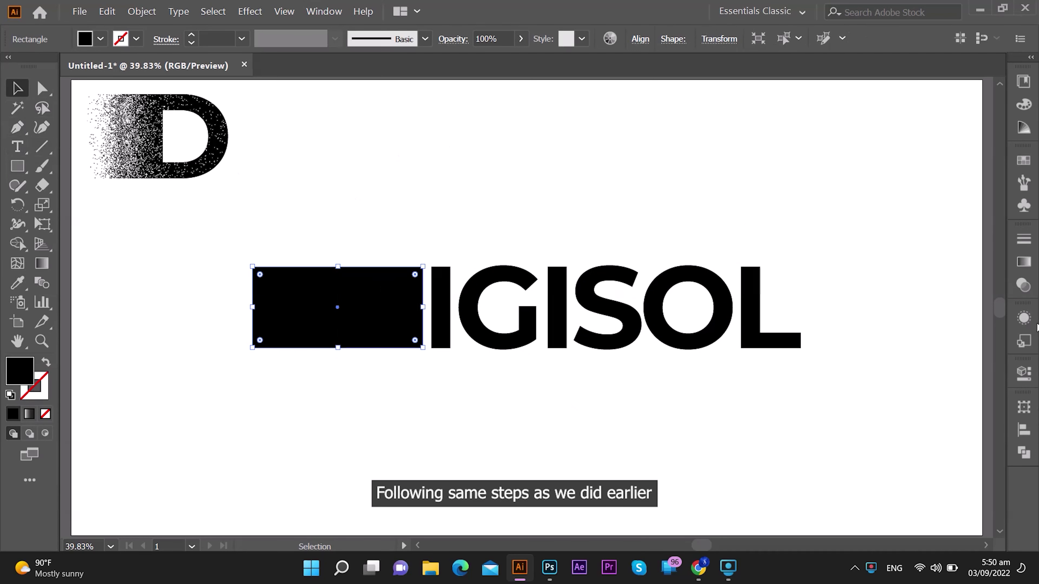
{"action": "left_click", "coordinate": [1021, 264]}
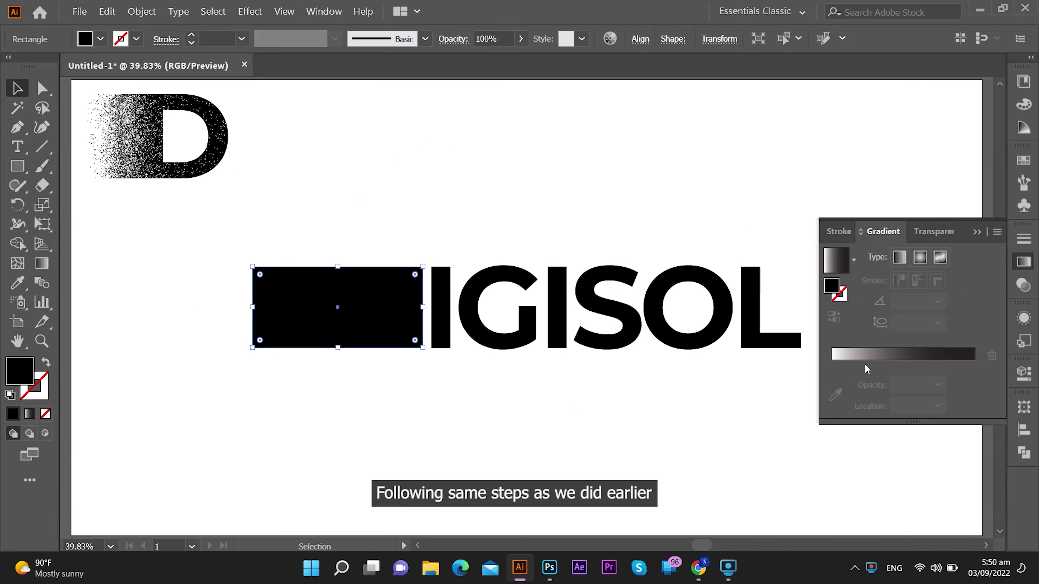
{"action": "left_click", "coordinate": [852, 354]}
{"action": "left_click", "coordinate": [975, 232]}
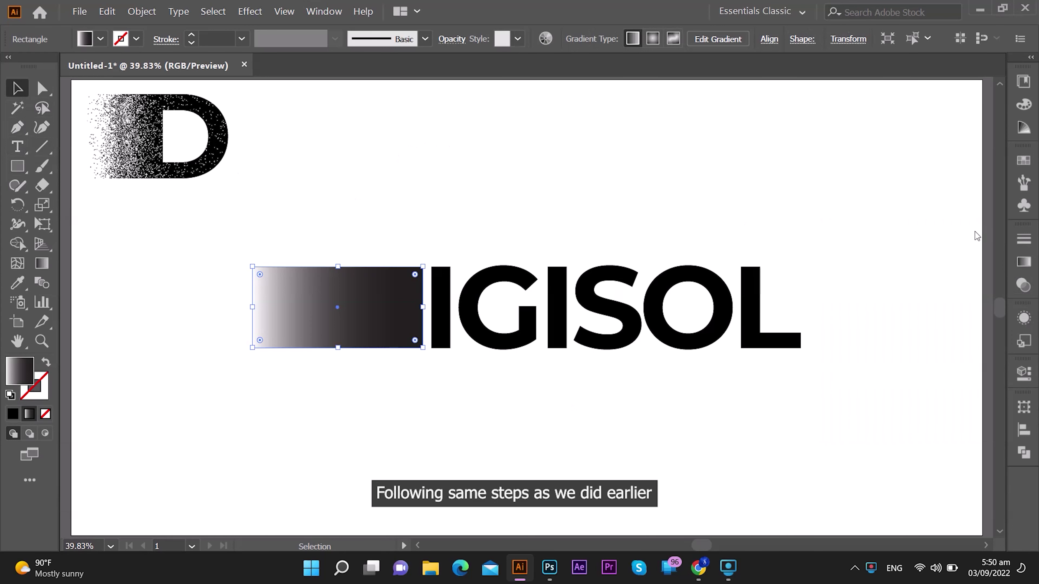
{"action": "left_click", "coordinate": [246, 12]}
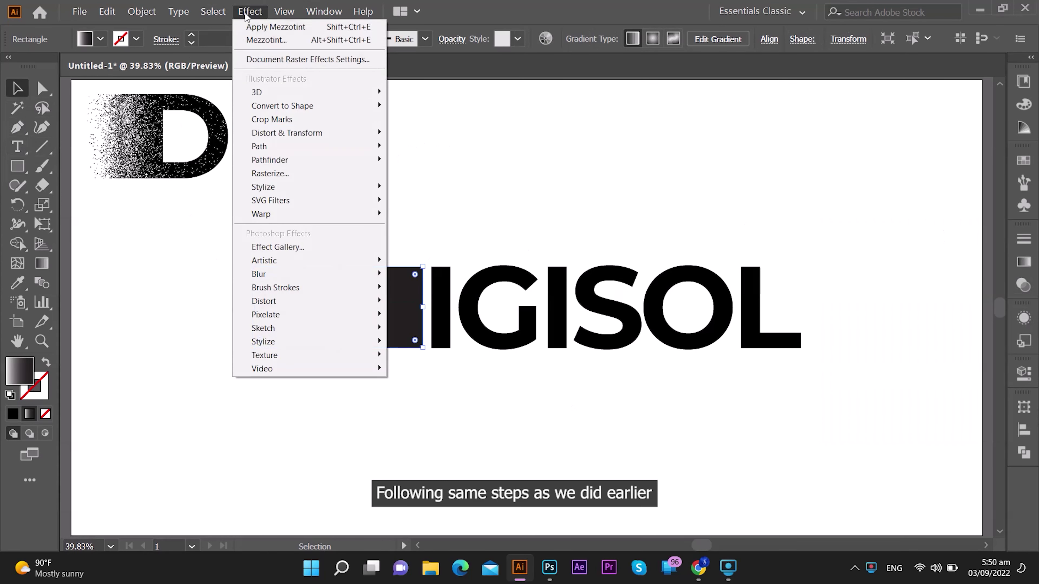
{"action": "mouse_move", "coordinate": [265, 314]}
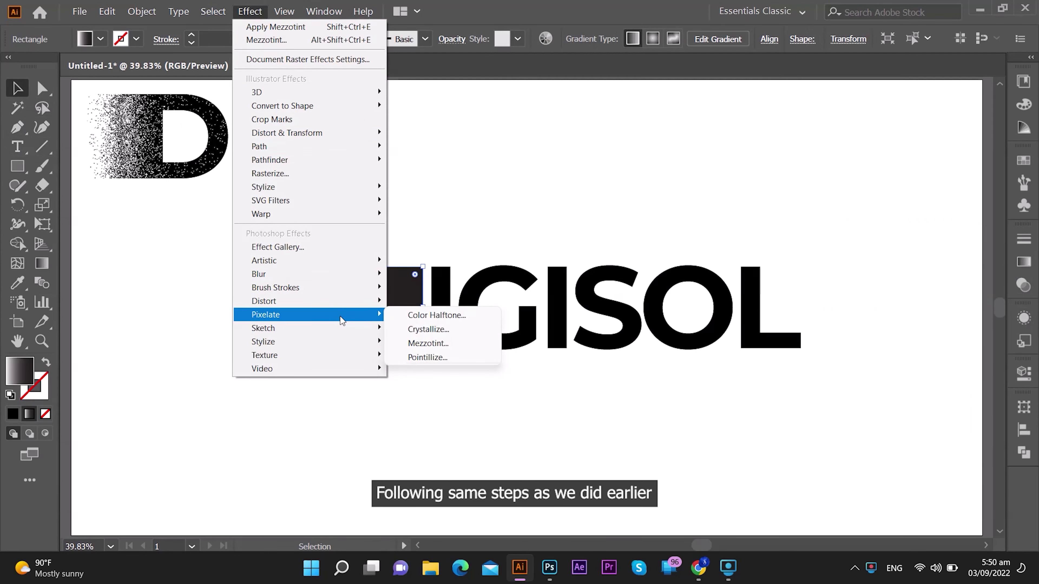
- Apply a Pixelate > Mezzotint effect with Grainy Dots to the gradient rectangle
{"action": "left_click", "coordinate": [421, 343]}
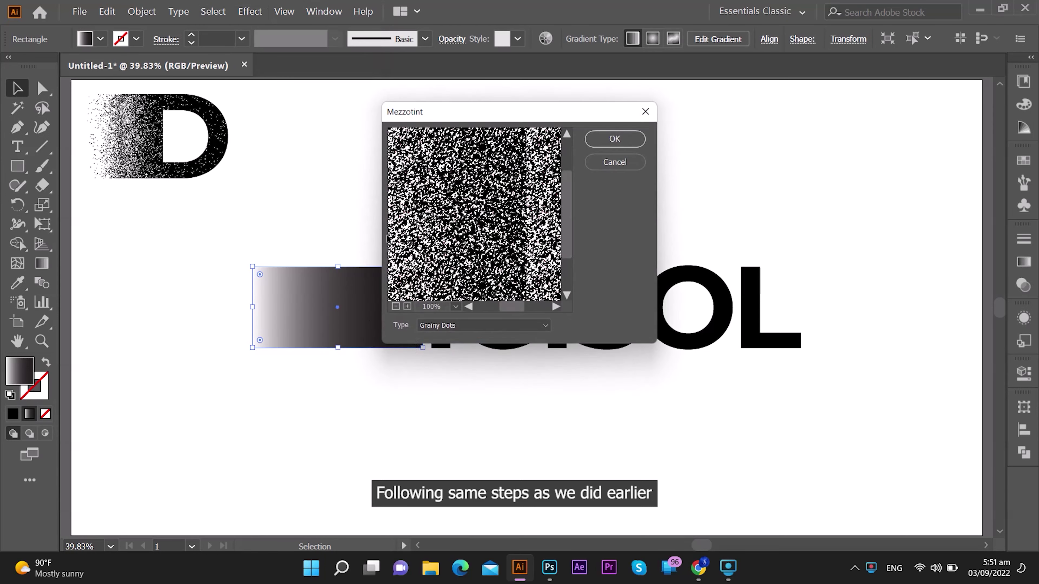
{"action": "left_click", "coordinate": [467, 329]}
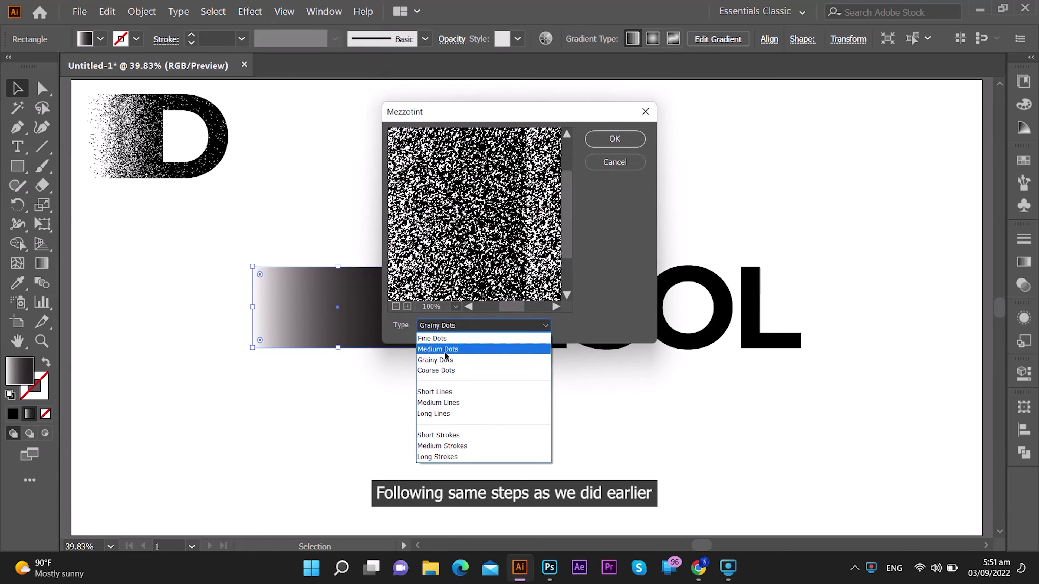
{"action": "left_click", "coordinate": [471, 359]}
{"action": "left_click", "coordinate": [615, 139]}
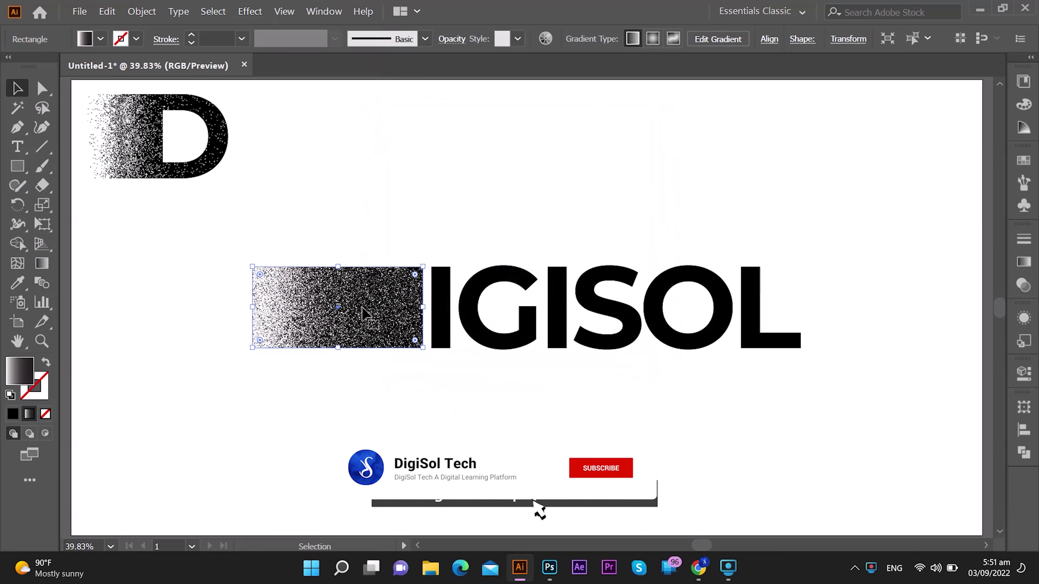
- Expand the rectangle's appearance into an image and image-trace it with a preset
{"action": "left_click", "coordinate": [141, 11]}
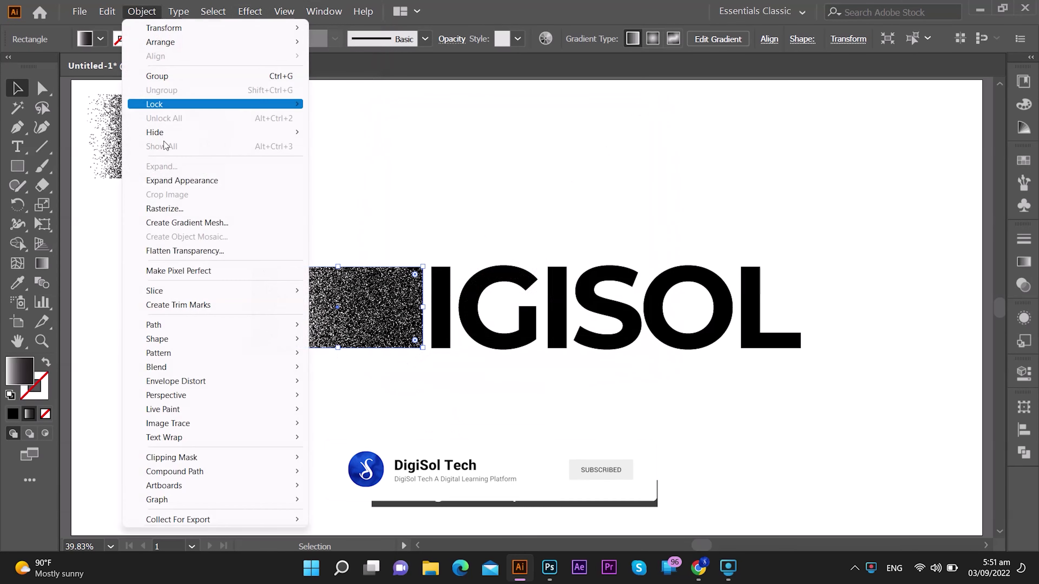
{"action": "left_click", "coordinate": [182, 181]}
{"action": "left_click", "coordinate": [423, 39]}
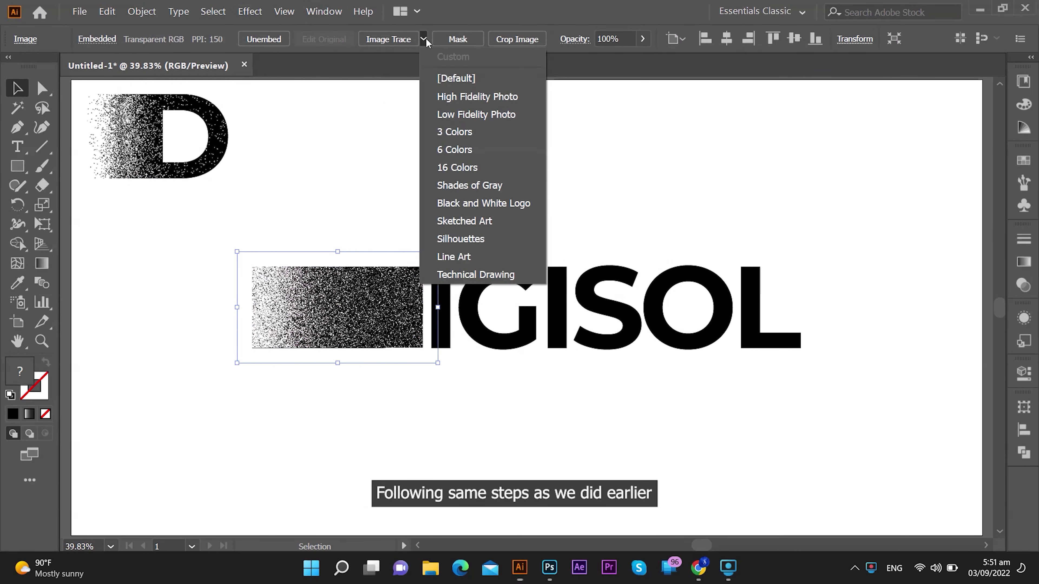
{"action": "left_click", "coordinate": [457, 216]}
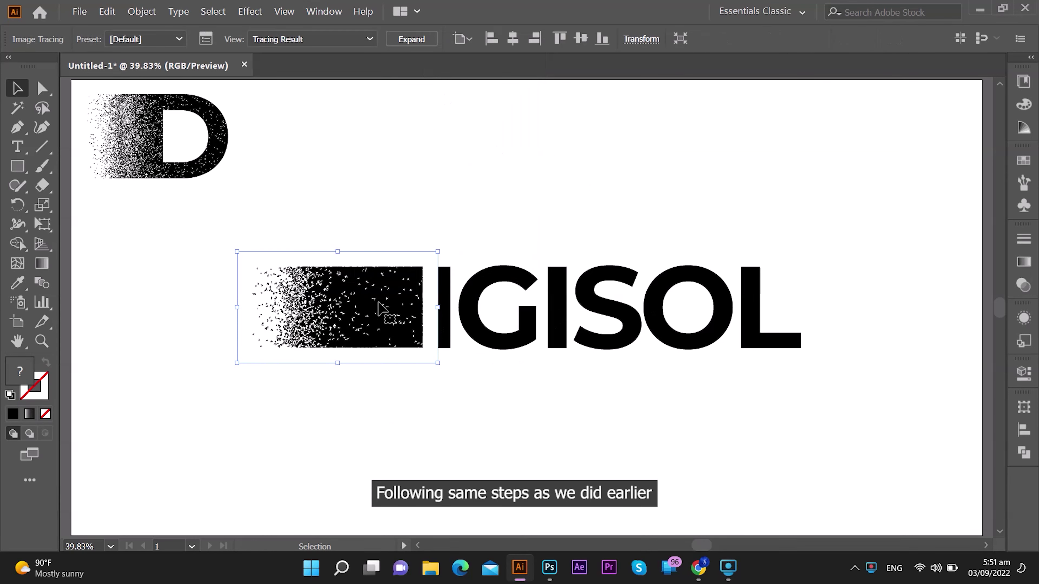
- Expand the traced particles into paths and send them behind the lettering
{"action": "left_click", "coordinate": [412, 40]}
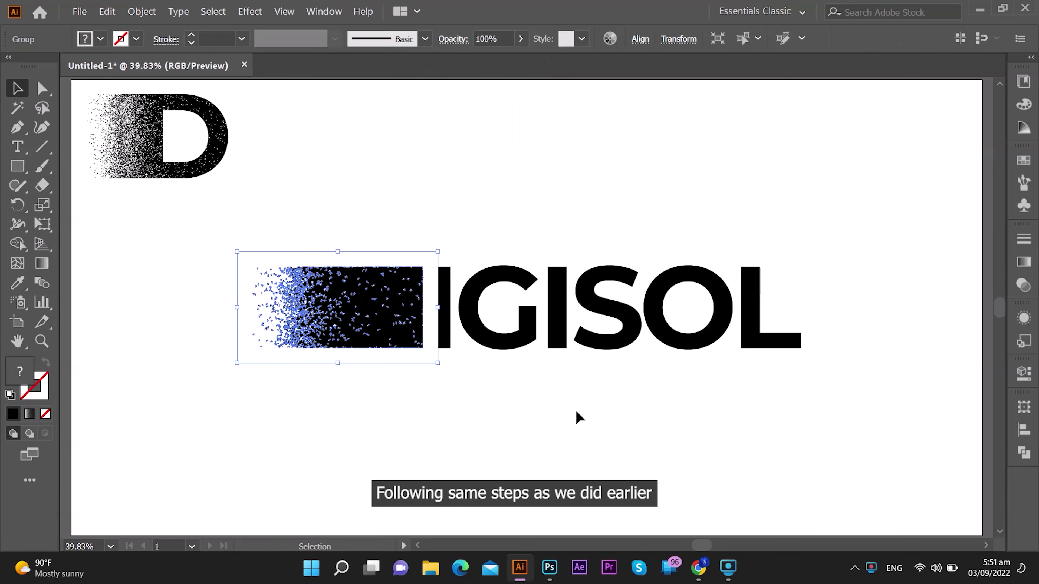
{"action": "right_click", "coordinate": [346, 400]}
{"action": "mouse_move", "coordinate": [414, 334]}
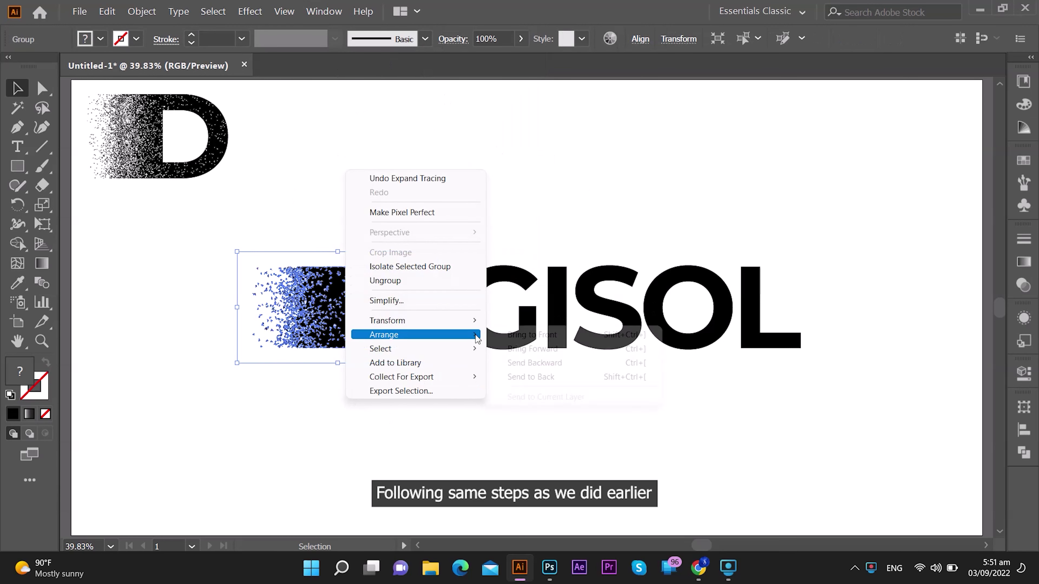
{"action": "left_click", "coordinate": [524, 377]}
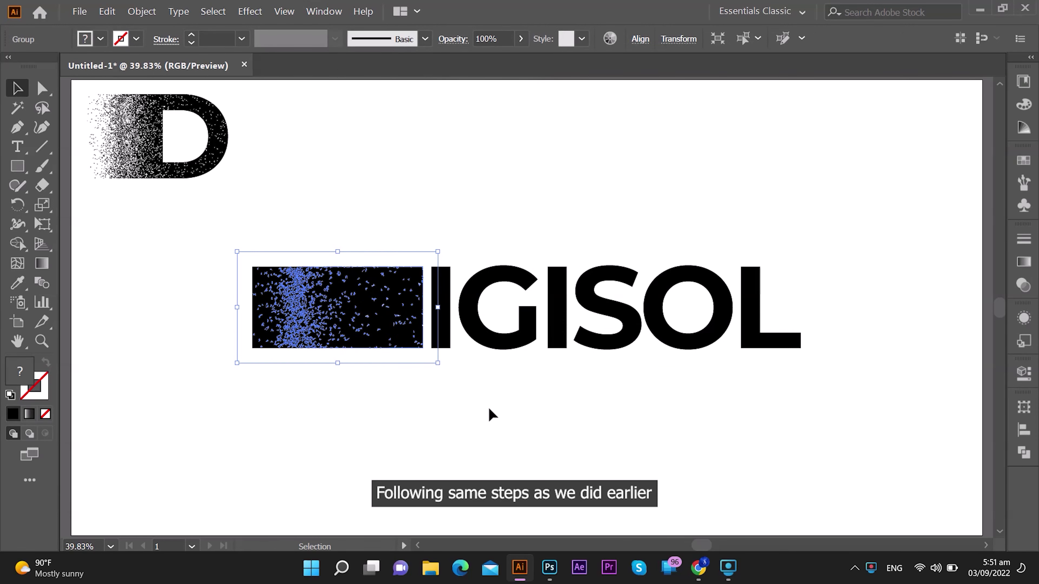
- Ungroup the DIGISOL lettering and select the D together with the particles
{"action": "left_click_drag", "start_coordinate": [509, 413], "coordinate": [503, 313]}
{"action": "right_click", "coordinate": [474, 409]}
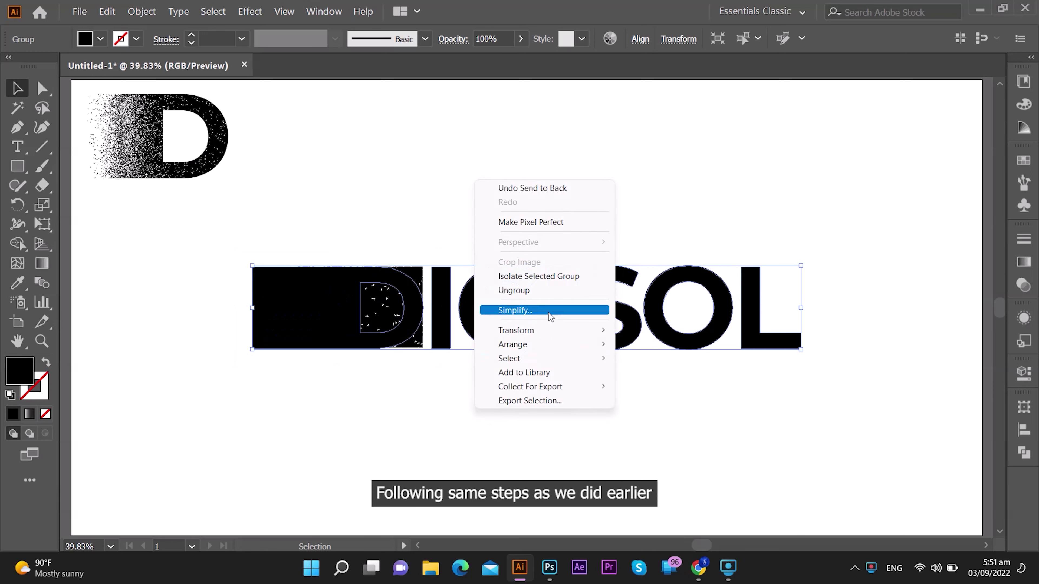
{"action": "left_click", "coordinate": [548, 300]}
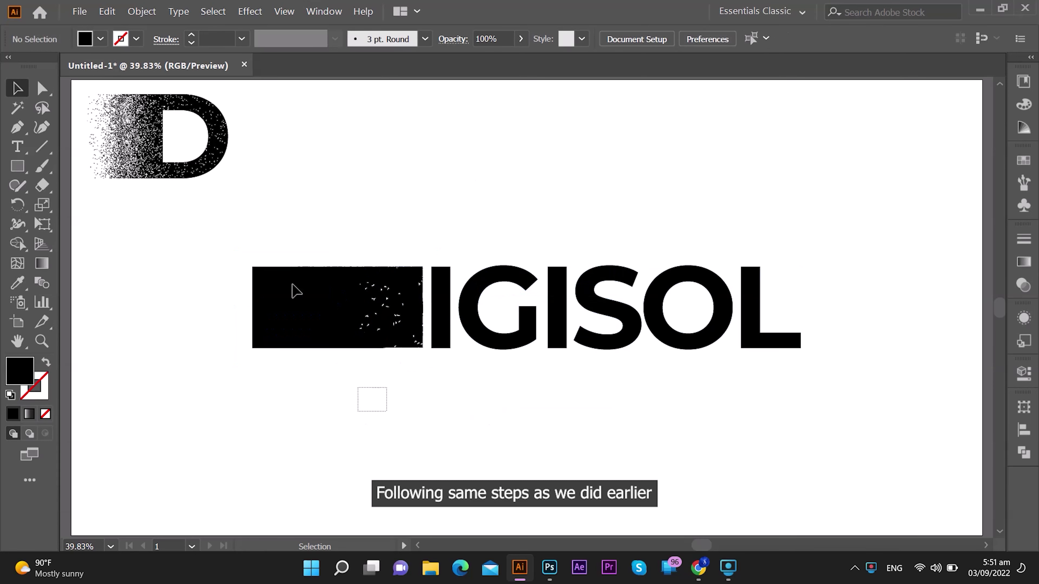
{"action": "left_click_drag", "start_coordinate": [387, 413], "coordinate": [276, 224]}
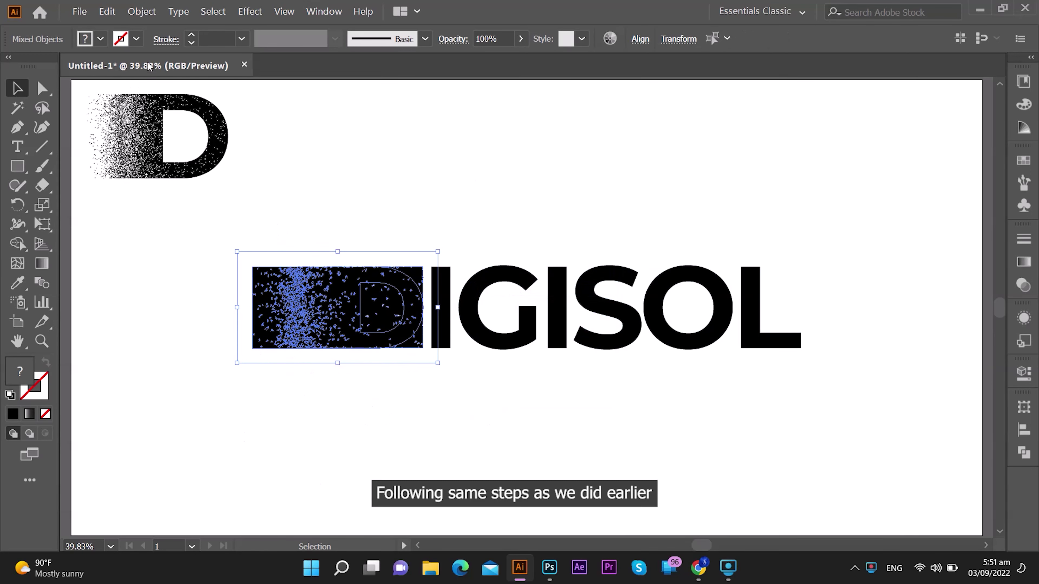
{"action": "left_click", "coordinate": [141, 11]}
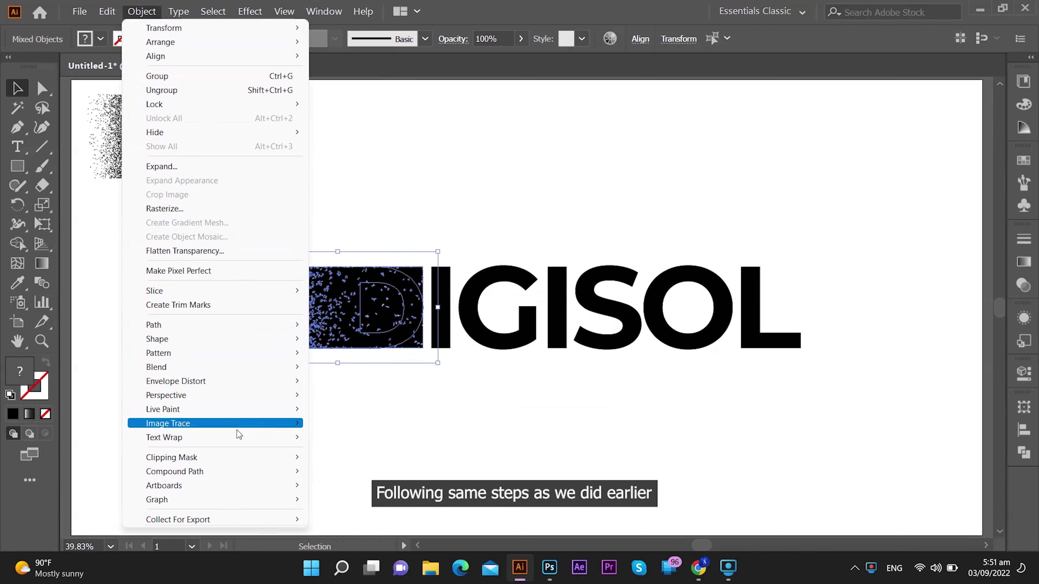
{"action": "mouse_move", "coordinate": [171, 458]}
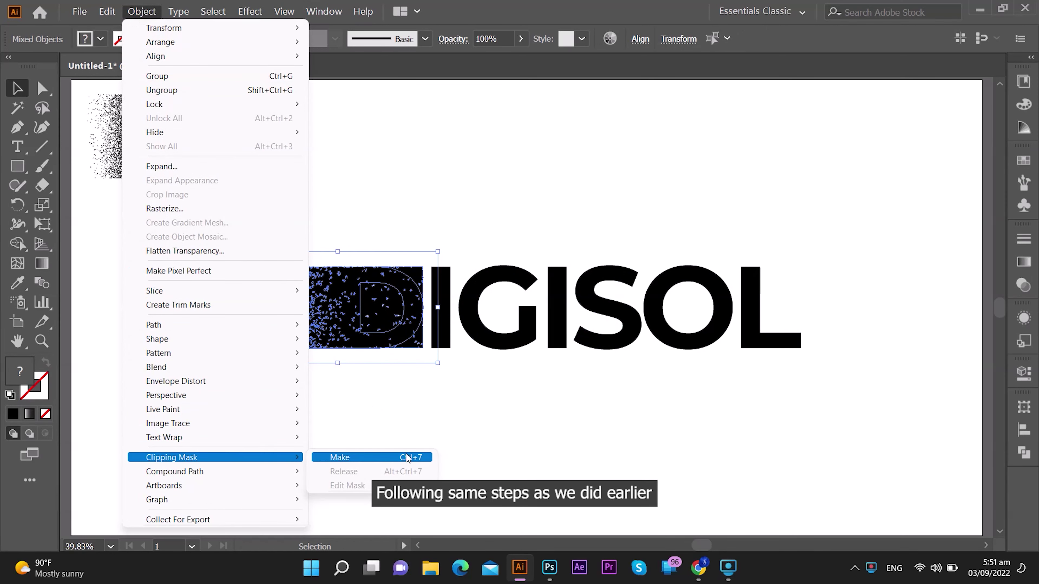
- Make a clipping mask of the particles with the D, deselect, and zoom into the logo
{"action": "left_click", "coordinate": [405, 458]}
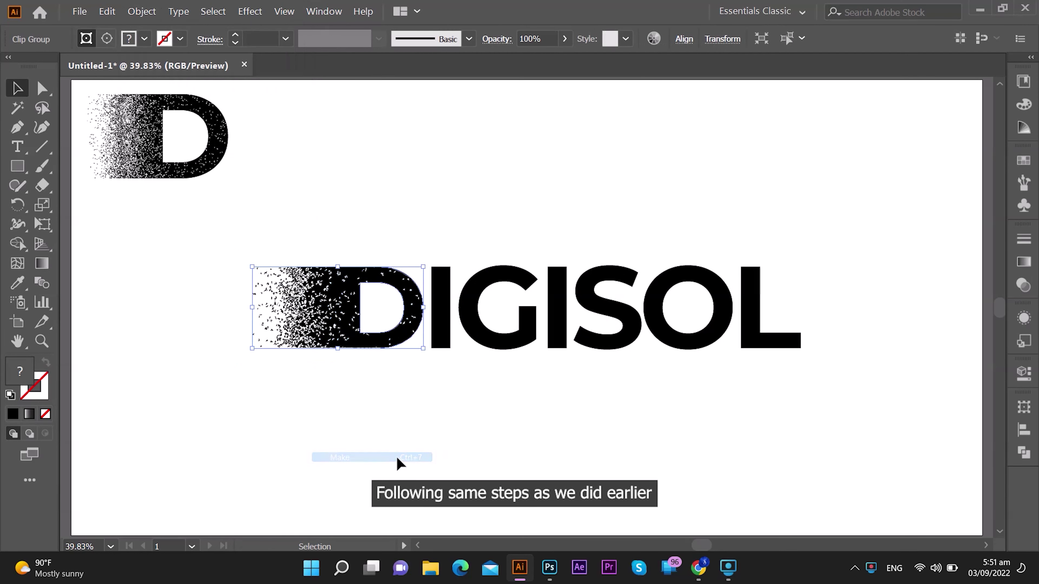
{"action": "left_click", "coordinate": [739, 471]}
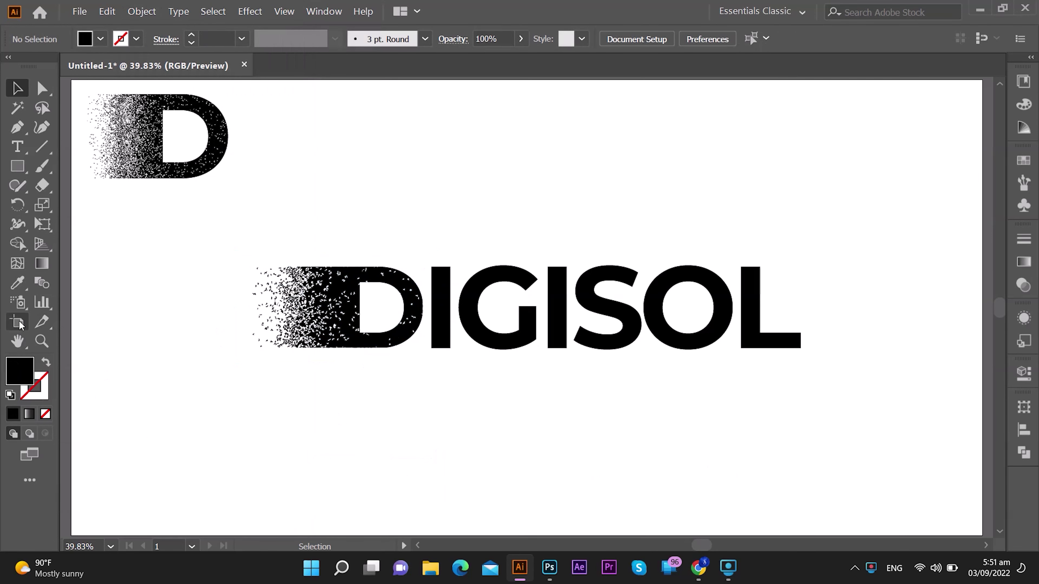
{"action": "left_click", "coordinate": [41, 341]}
{"action": "left_click_drag", "start_coordinate": [246, 259], "coordinate": [817, 369]}
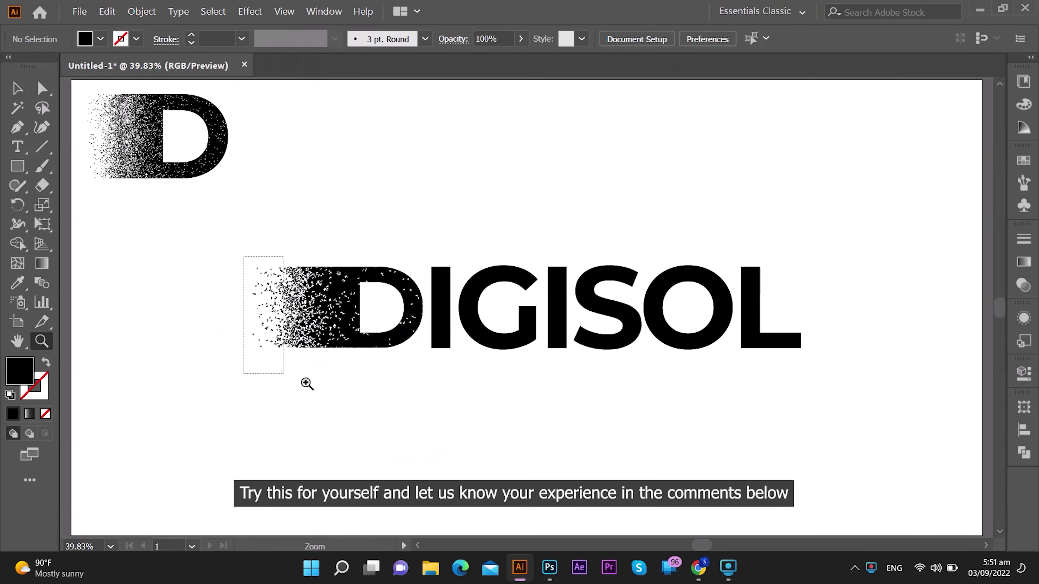